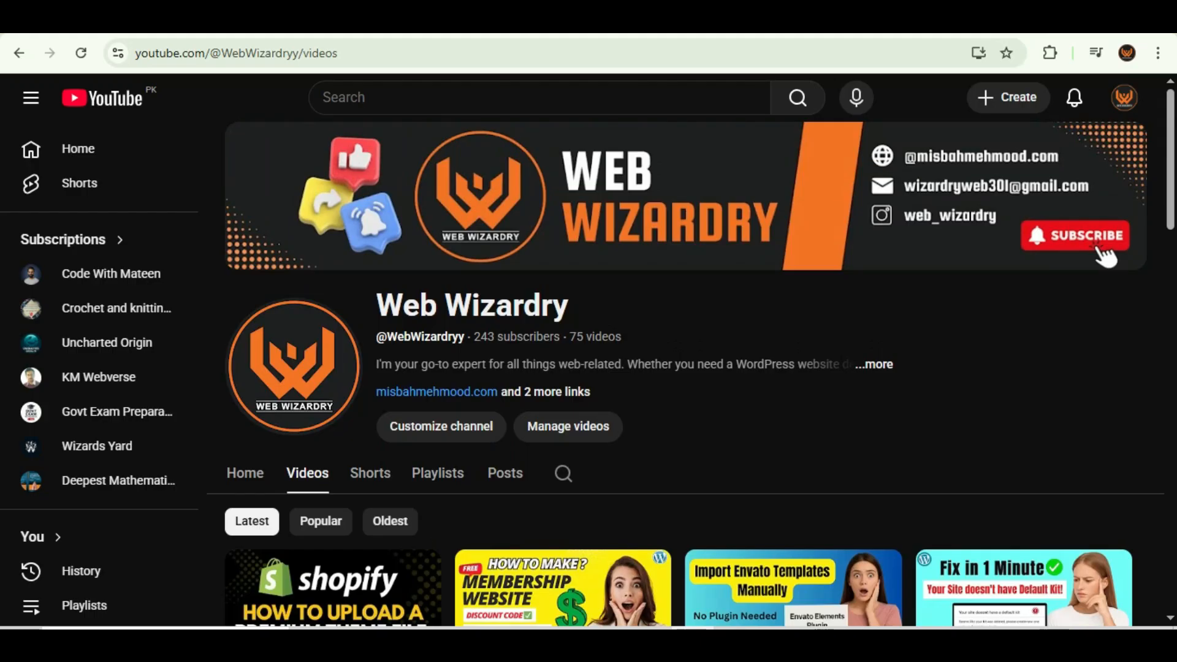
Search the web for "google developer console" in a new tab, open the Google Developer Console result and dismiss the Gemini tip.
{"action": "key", "text": "ctrl+t"}
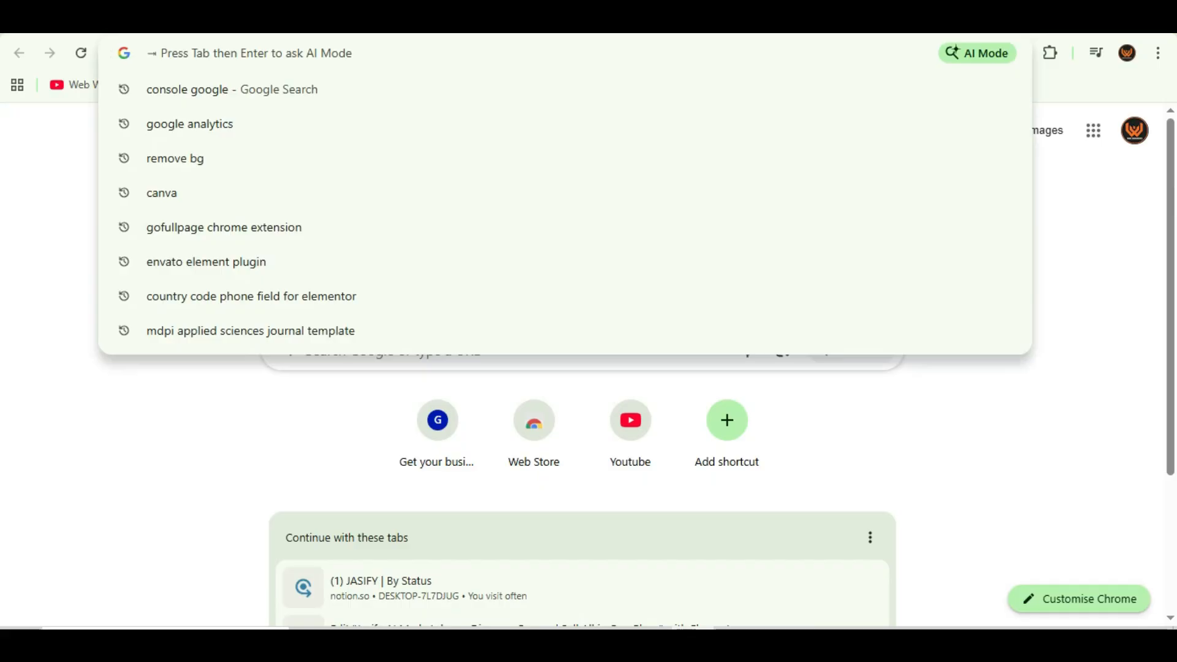
{"action": "type", "text": "g"}
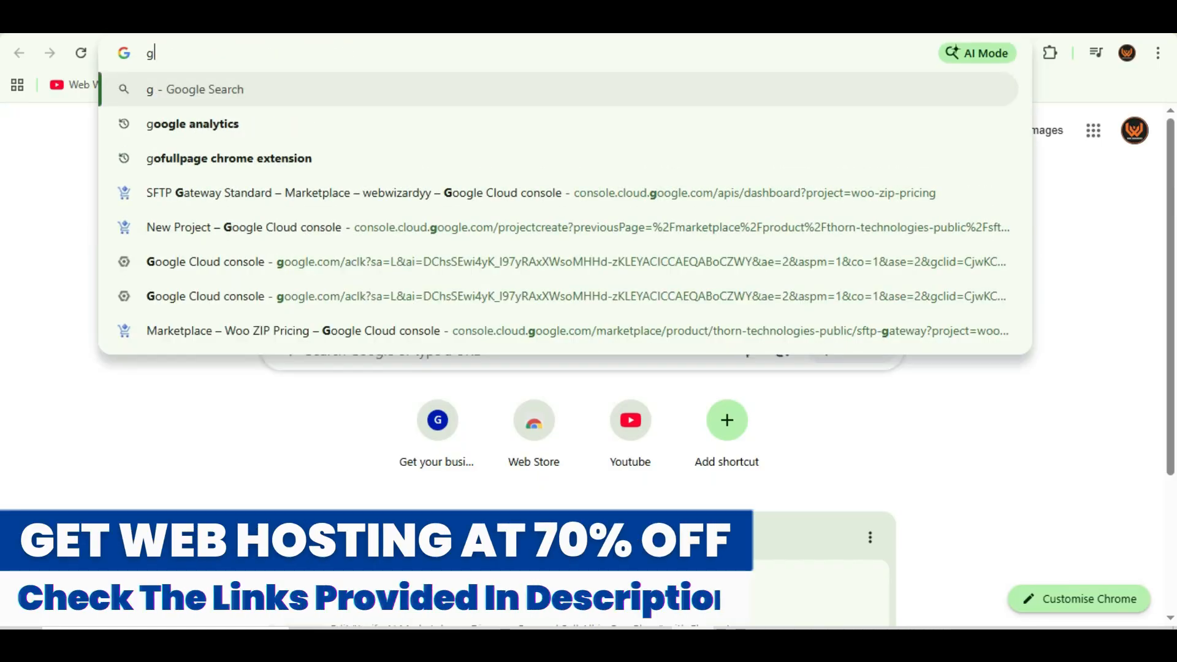
{"action": "type", "text": "oogl"}
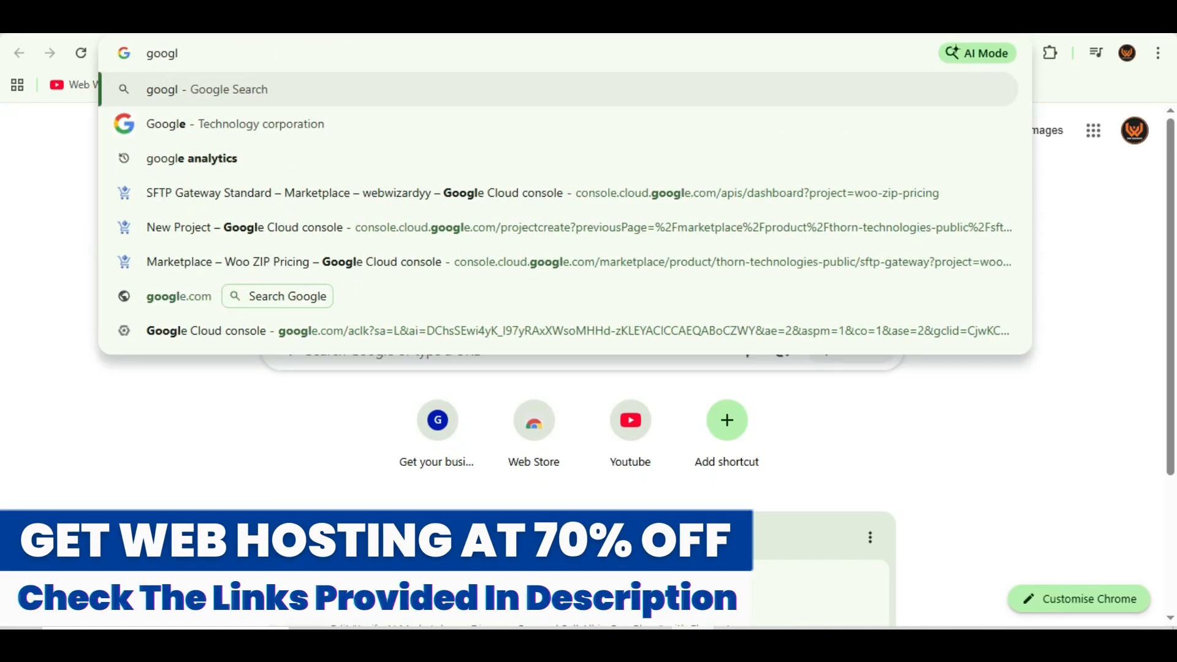
{"action": "type", "text": "e dev"}
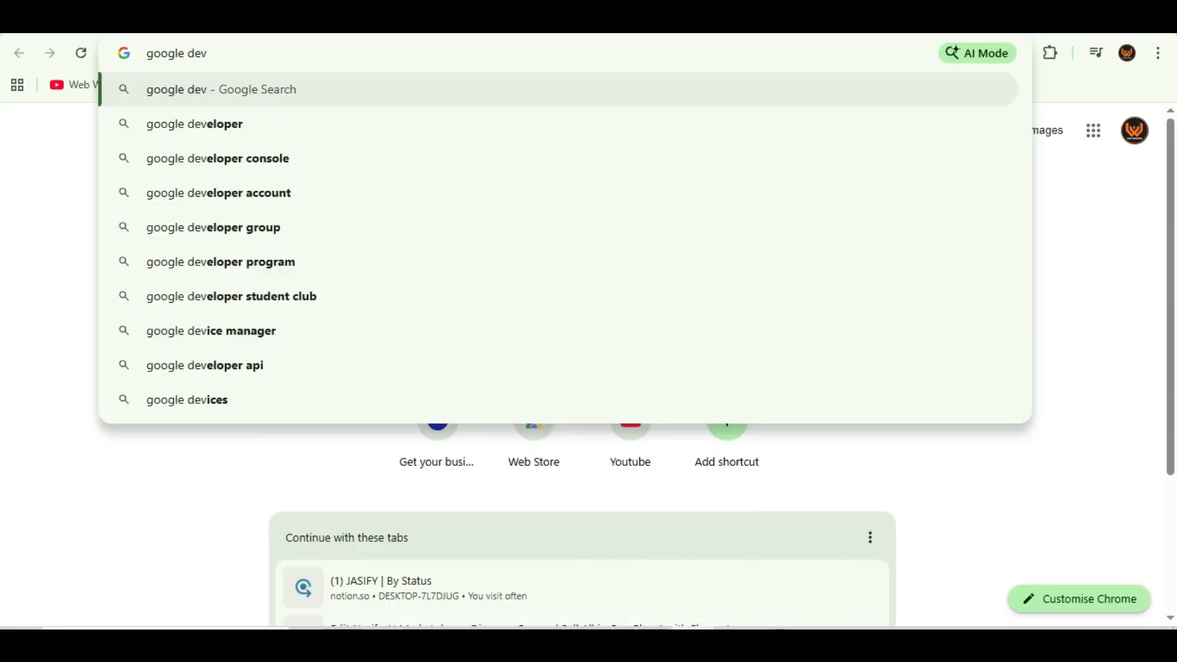
{"action": "left_click", "coordinate": [217, 159]}
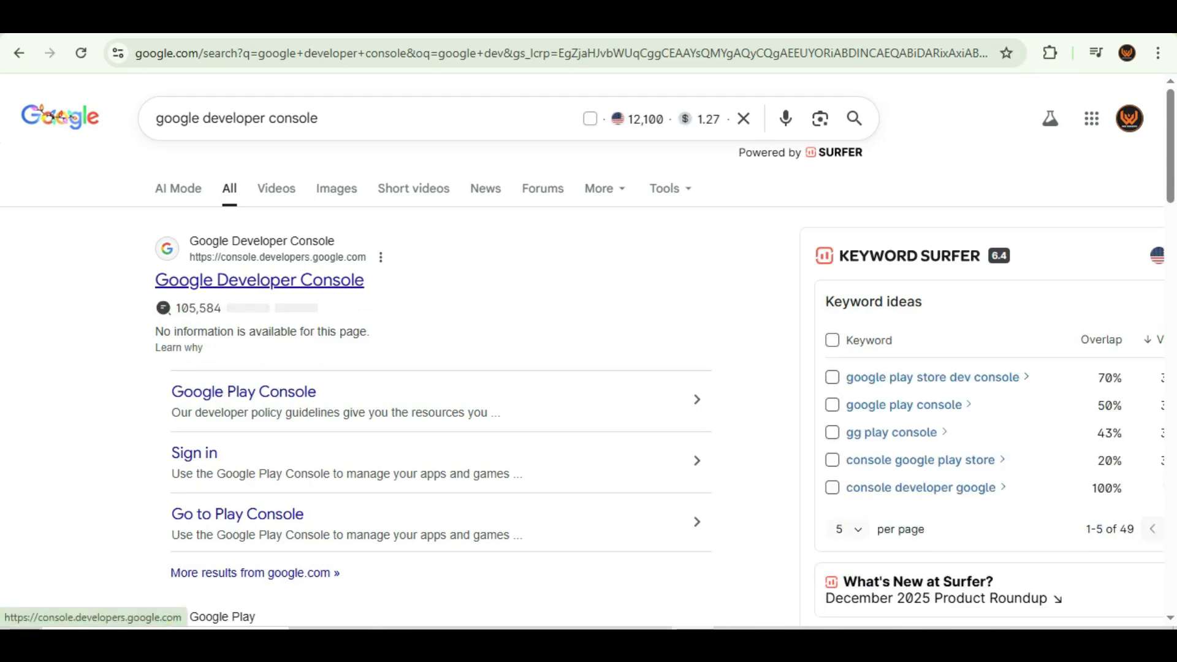
{"action": "left_click", "coordinate": [259, 280]}
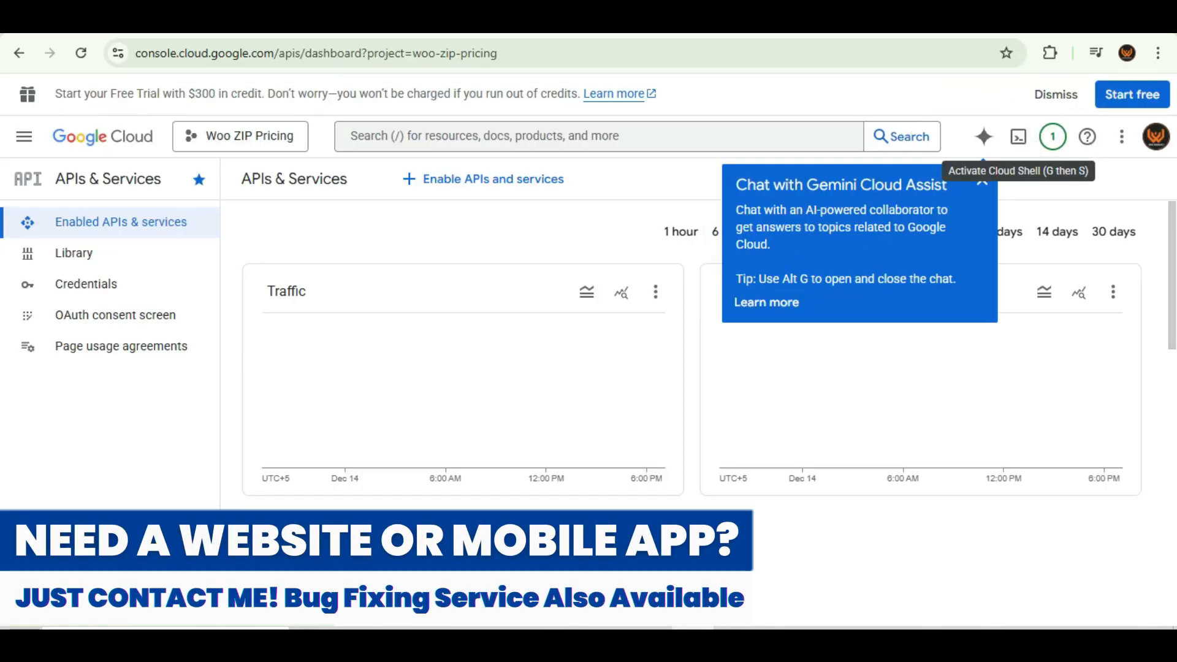
{"action": "left_click", "coordinate": [982, 182]}
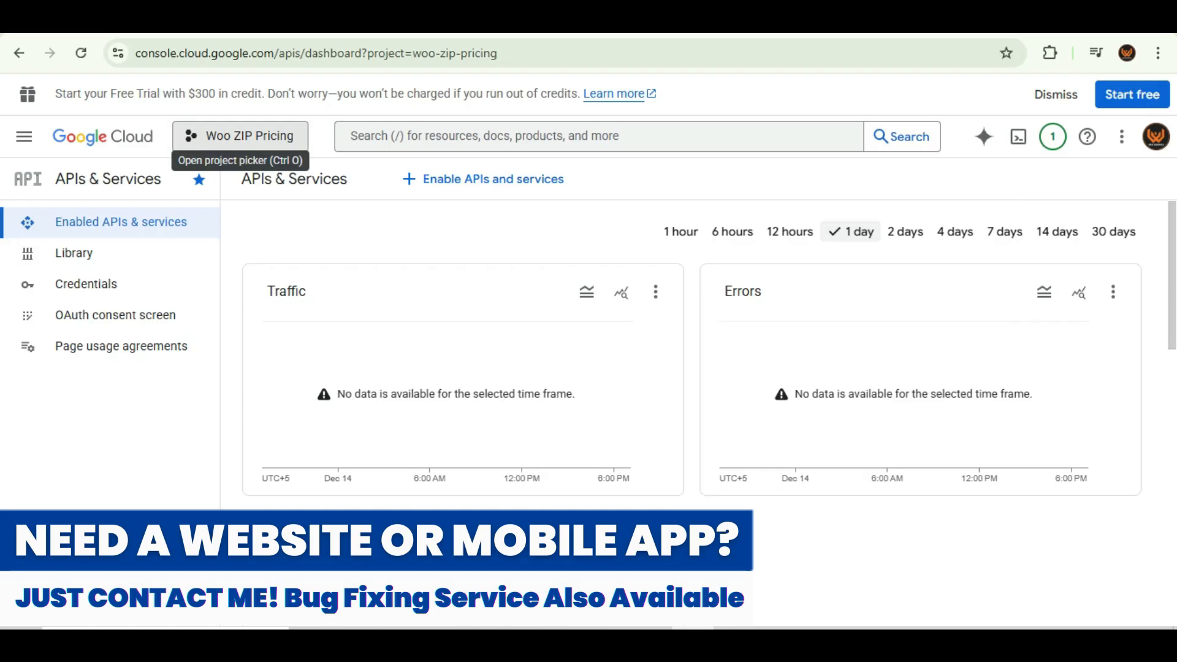
Create a new Google Cloud project named "google sheet" with no organization.
{"action": "left_click", "coordinate": [237, 135]}
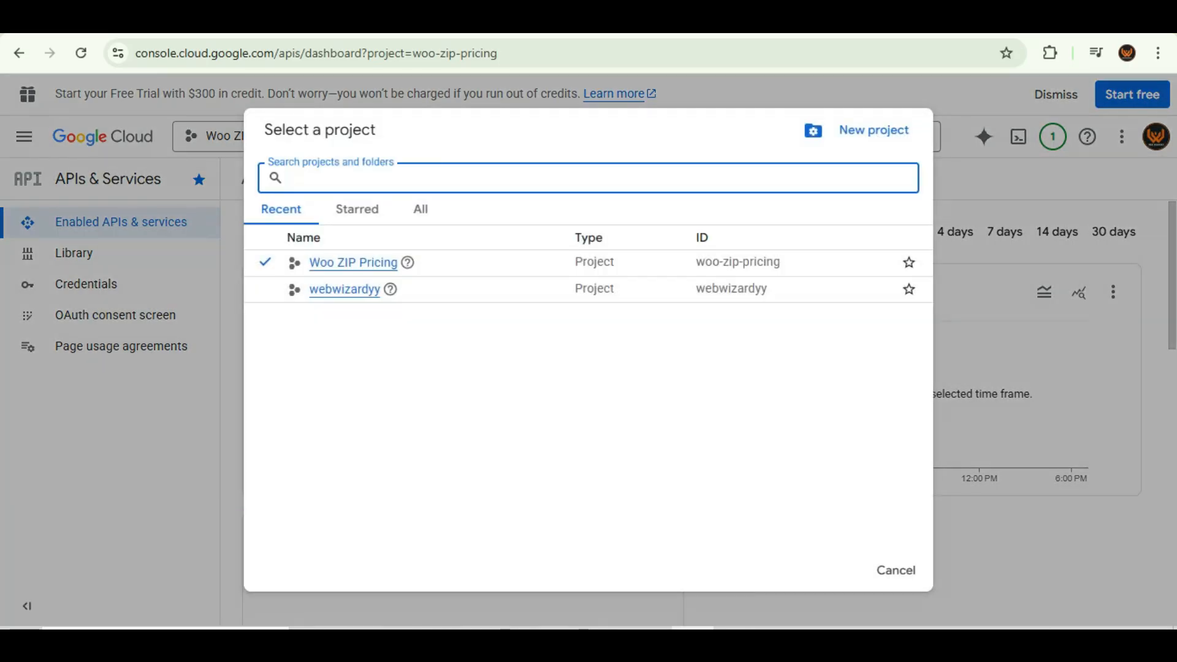
{"action": "left_click", "coordinate": [873, 130]}
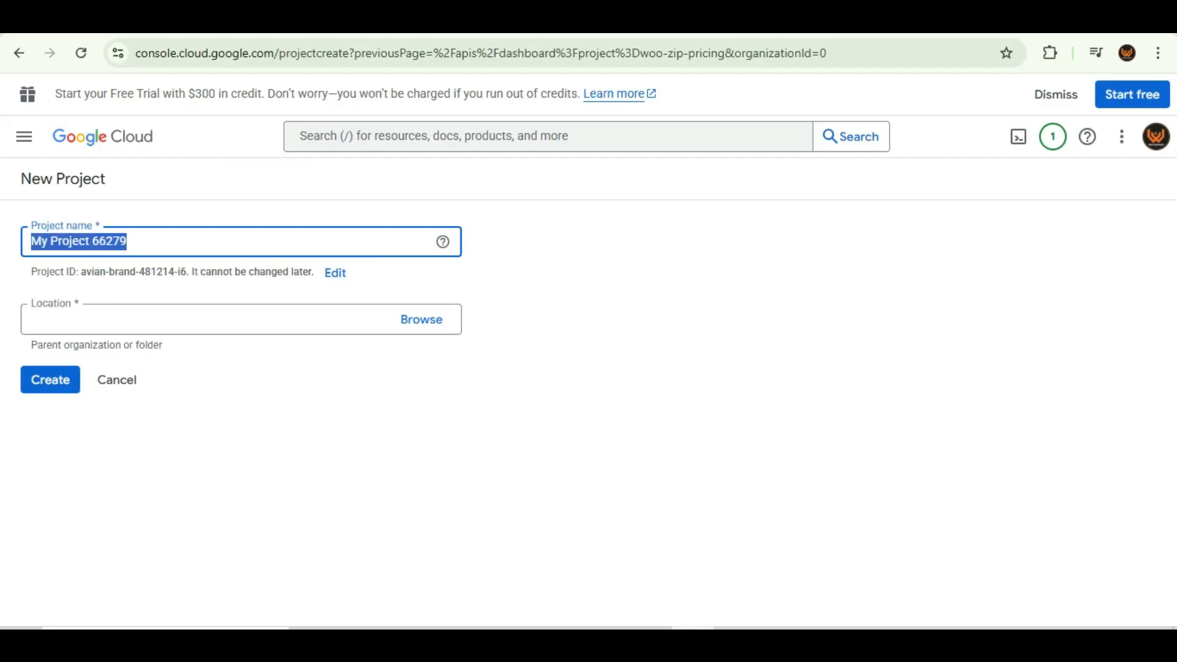
{"action": "left_click_drag", "start_coordinate": [130, 340], "coordinate": [28, 339]}
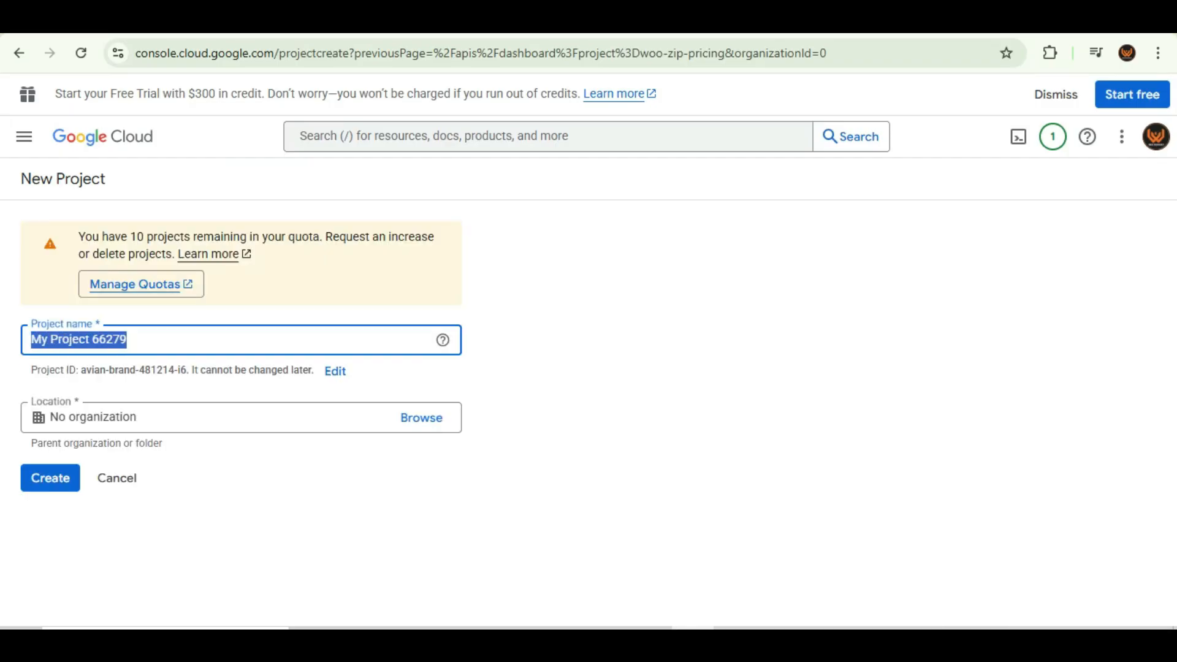
{"action": "key", "text": "BackSpace"}
{"action": "type", "text": "g"}
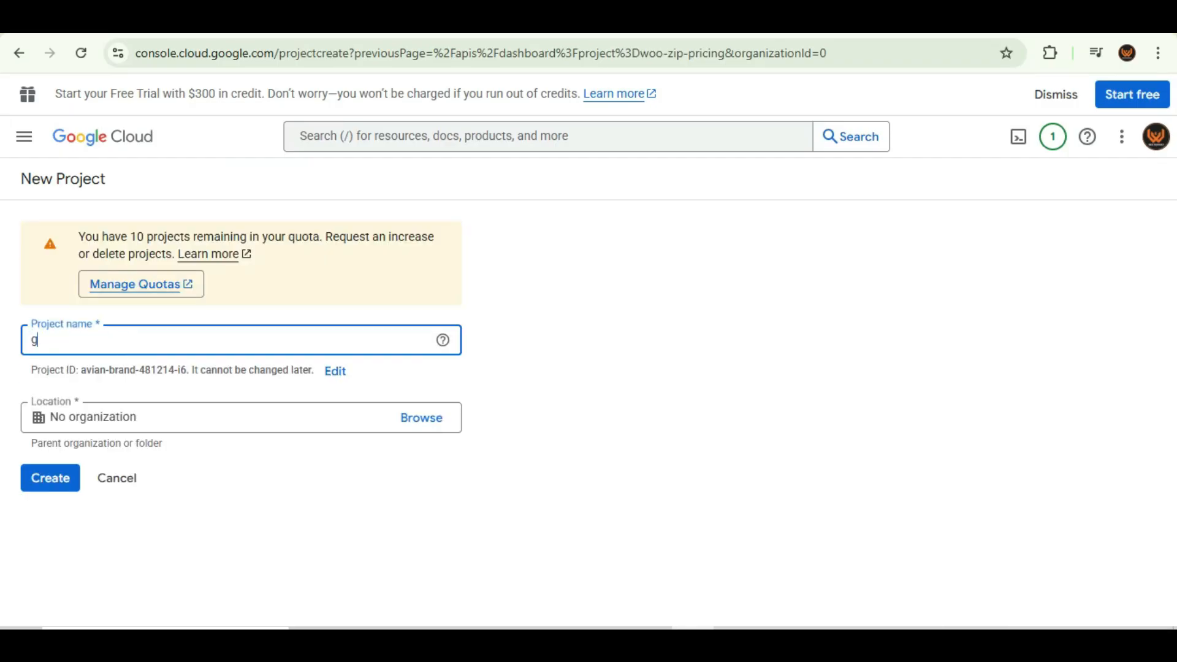
{"action": "type", "text": "oogle sheet"}
{"action": "left_click", "coordinate": [51, 478]}
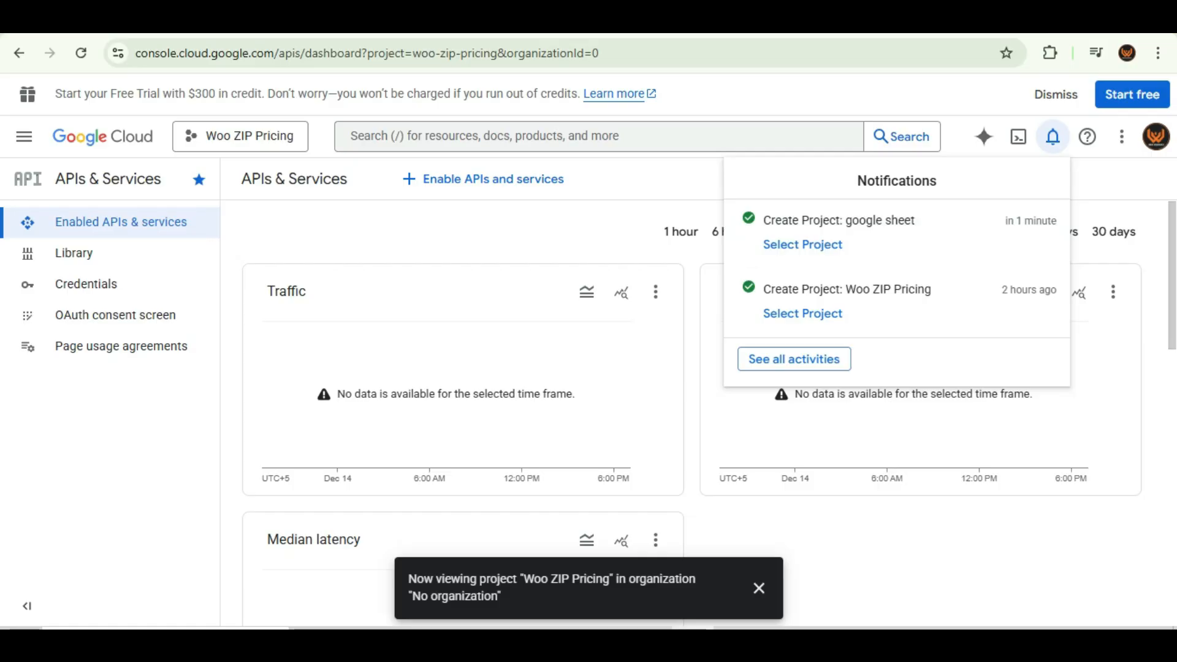
Switch the console to the "google sheet" project.
{"action": "left_click", "coordinate": [802, 245]}
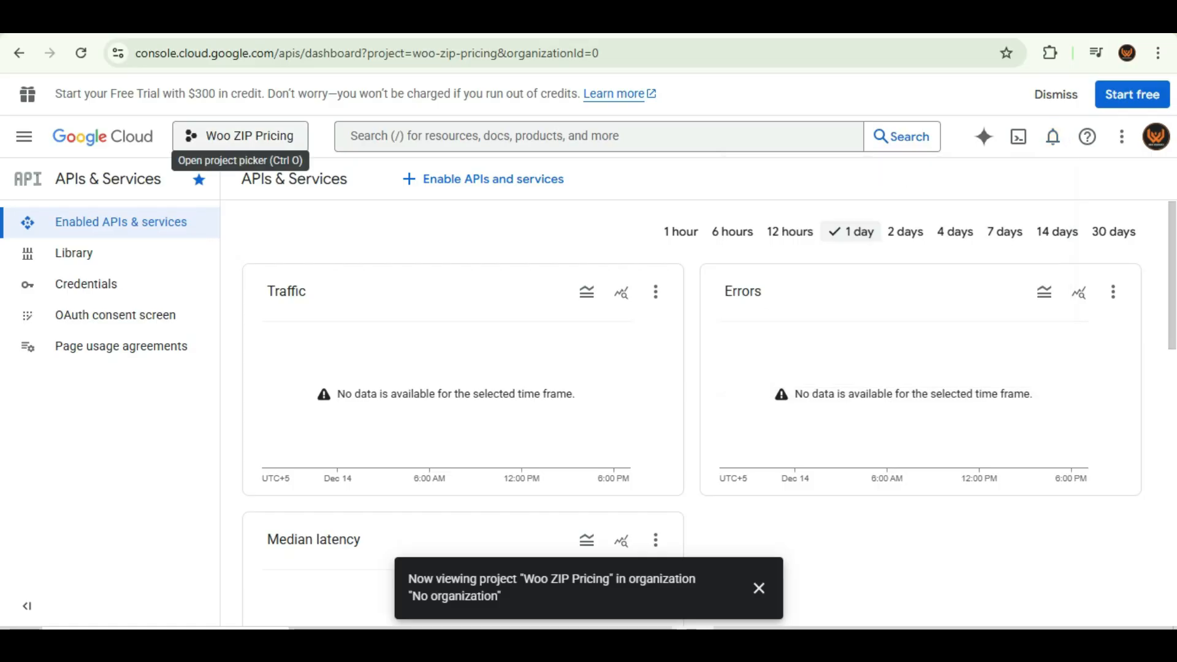
{"action": "left_click", "coordinate": [240, 136]}
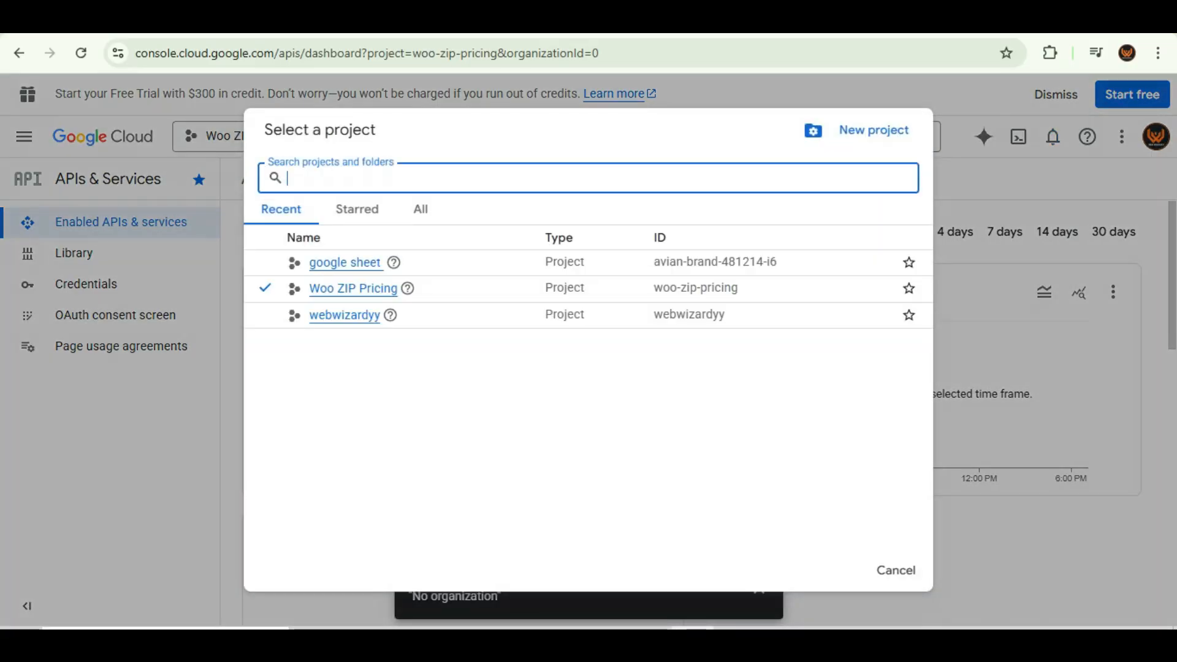
{"action": "left_click", "coordinate": [345, 263]}
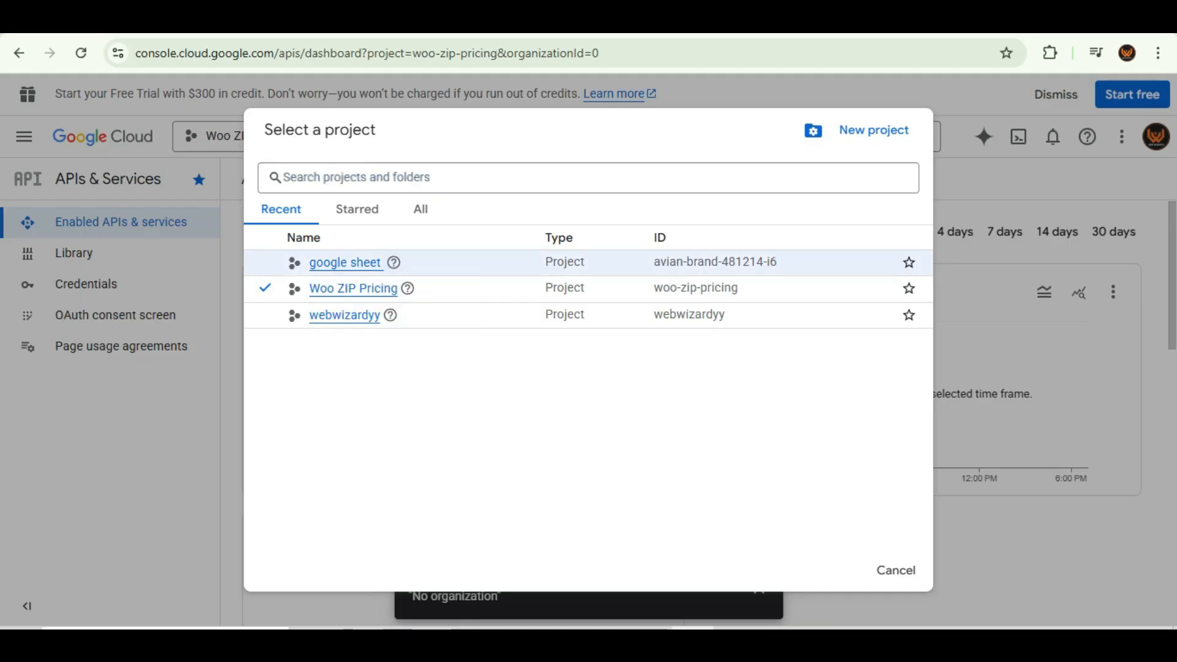
{"action": "double_click", "coordinate": [565, 261]}
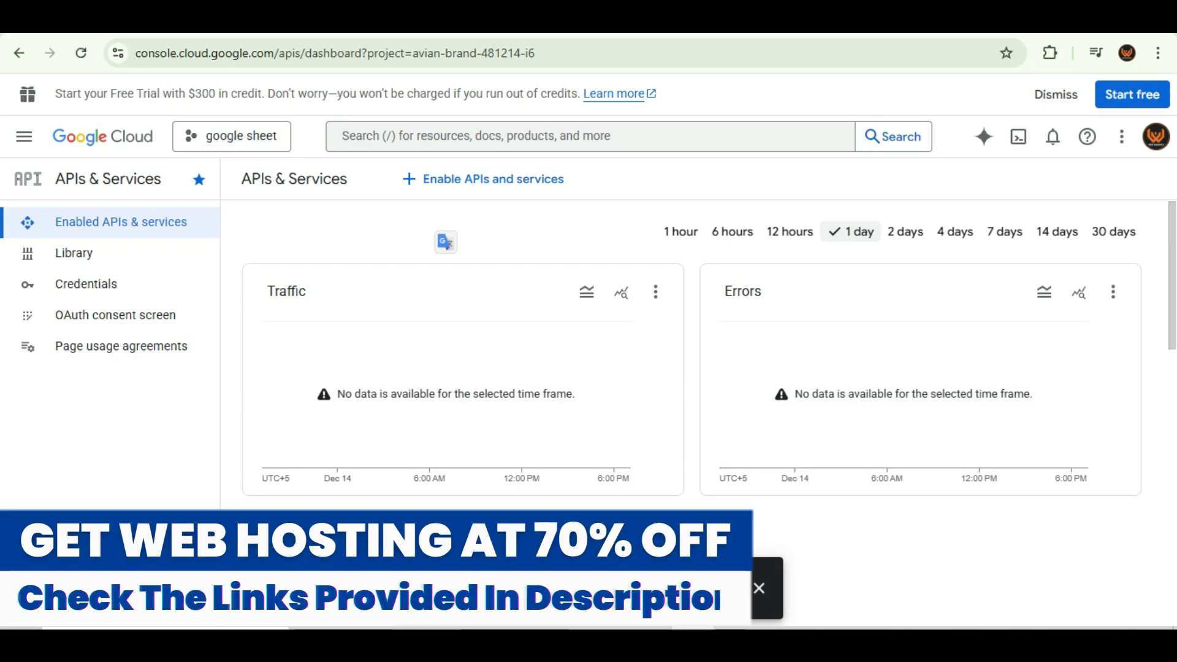
Search the API Library for "google sheets api" and open the Google Sheets API product page.
{"action": "left_click", "coordinate": [482, 179]}
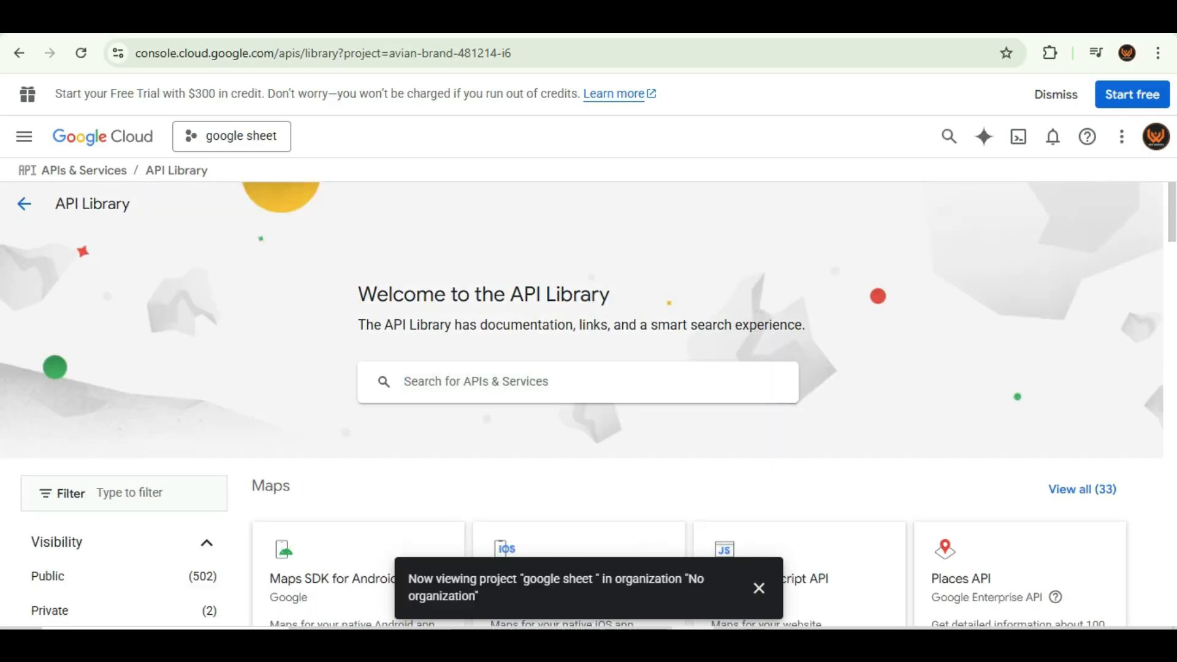
{"action": "left_click", "coordinate": [759, 588]}
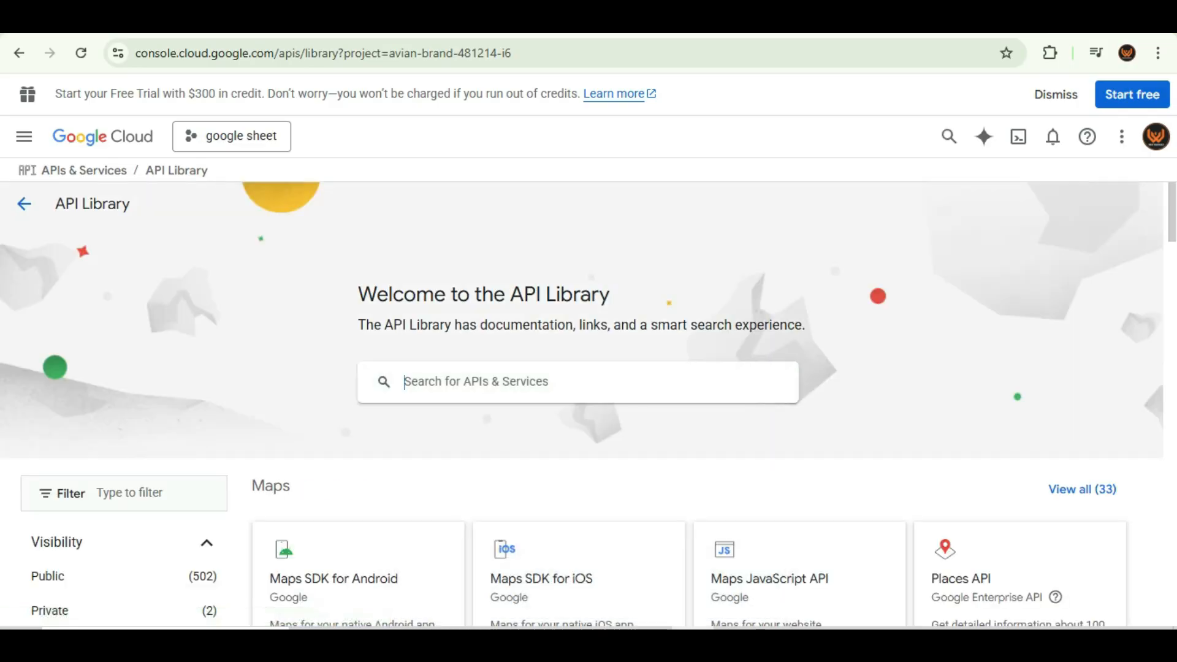
{"action": "type", "text": "gooo"}
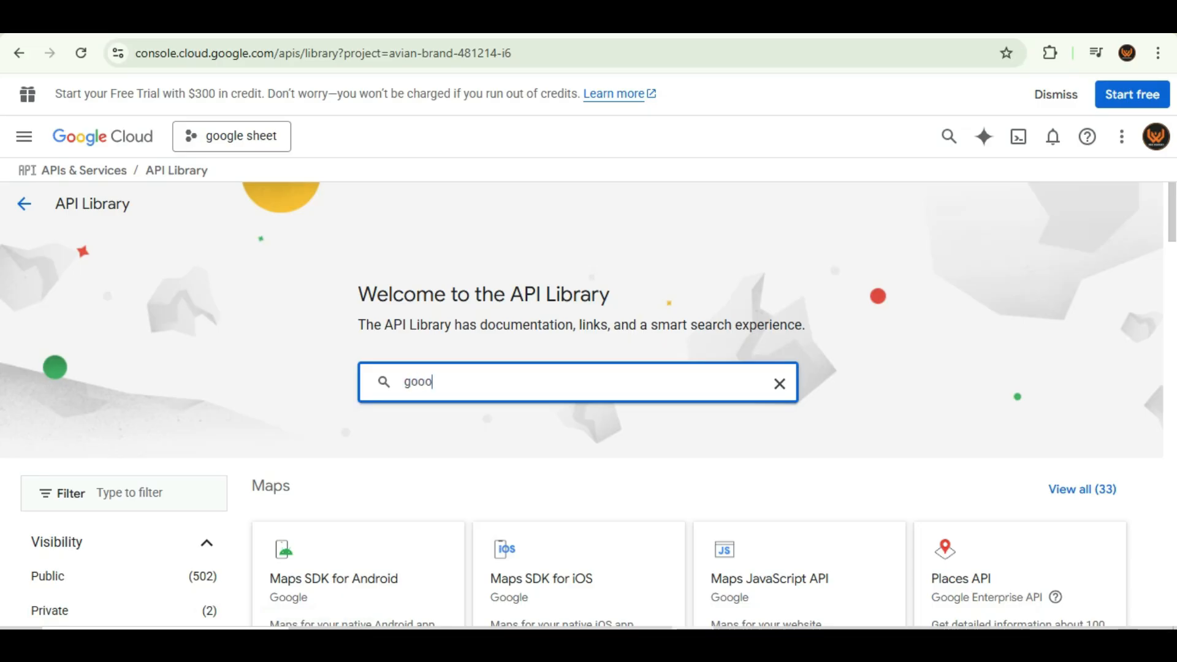
{"action": "key", "text": "BackSpace"}
{"action": "type", "text": "gle sheet"}
{"action": "left_click", "coordinate": [426, 418]}
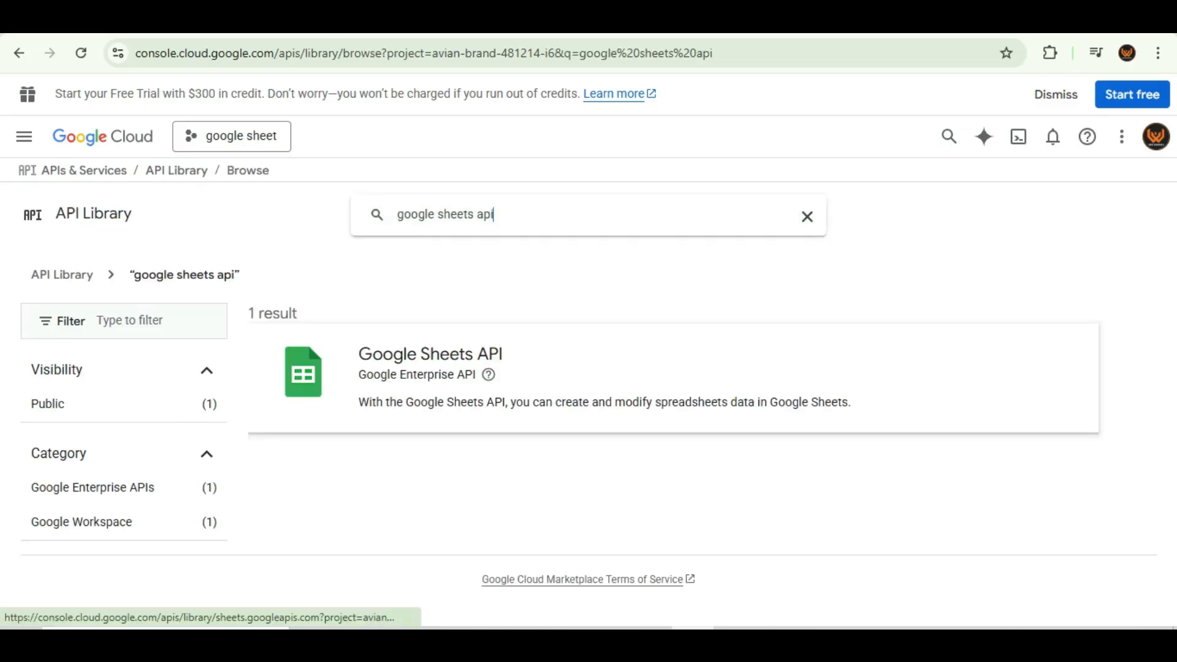
{"action": "left_click", "coordinate": [430, 362]}
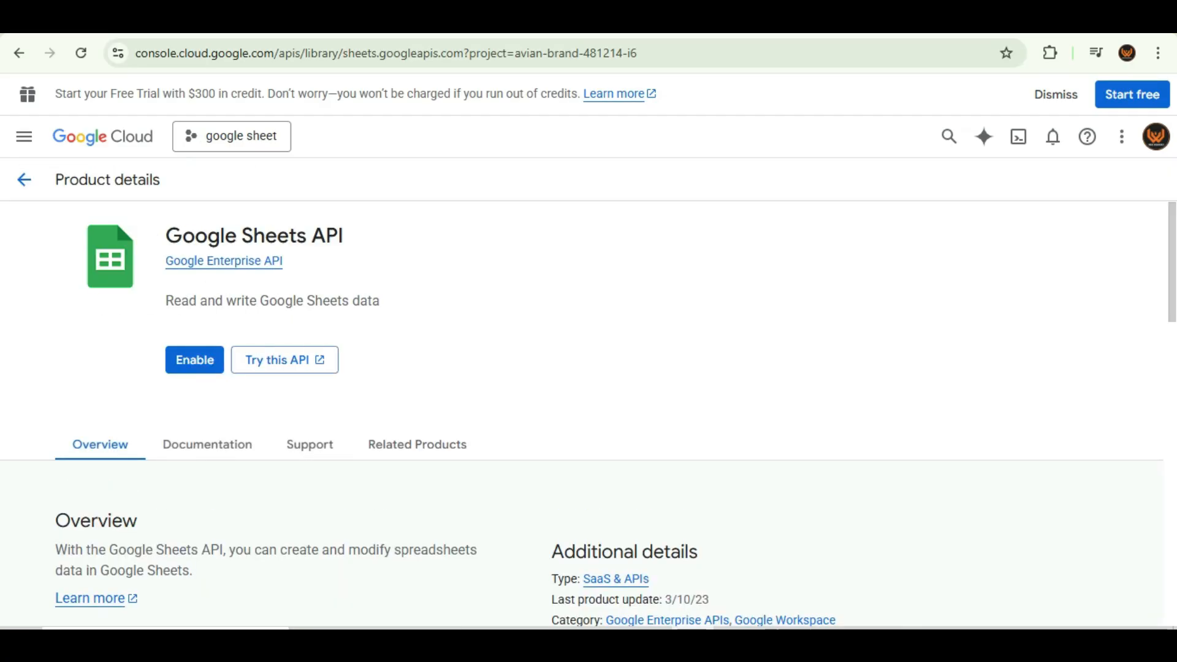
Enable the Google Sheets API for the project.
{"action": "left_click_drag", "start_coordinate": [164, 235], "coordinate": [370, 265]}
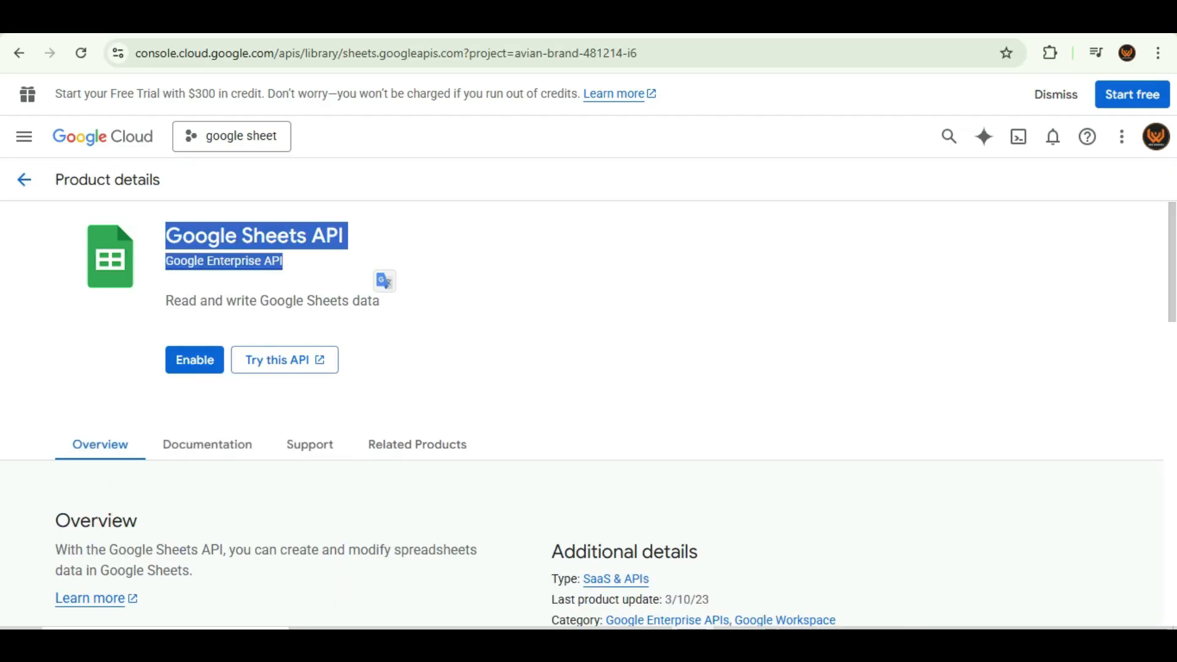
{"action": "left_click", "coordinate": [370, 265]}
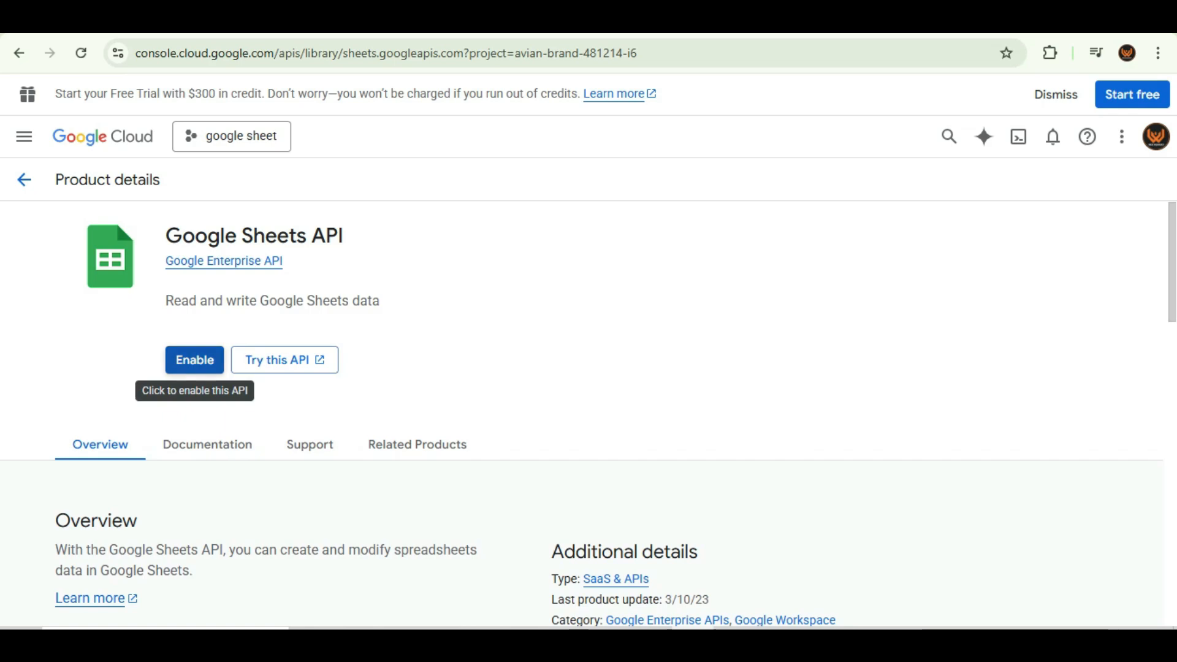
{"action": "left_click", "coordinate": [195, 360]}
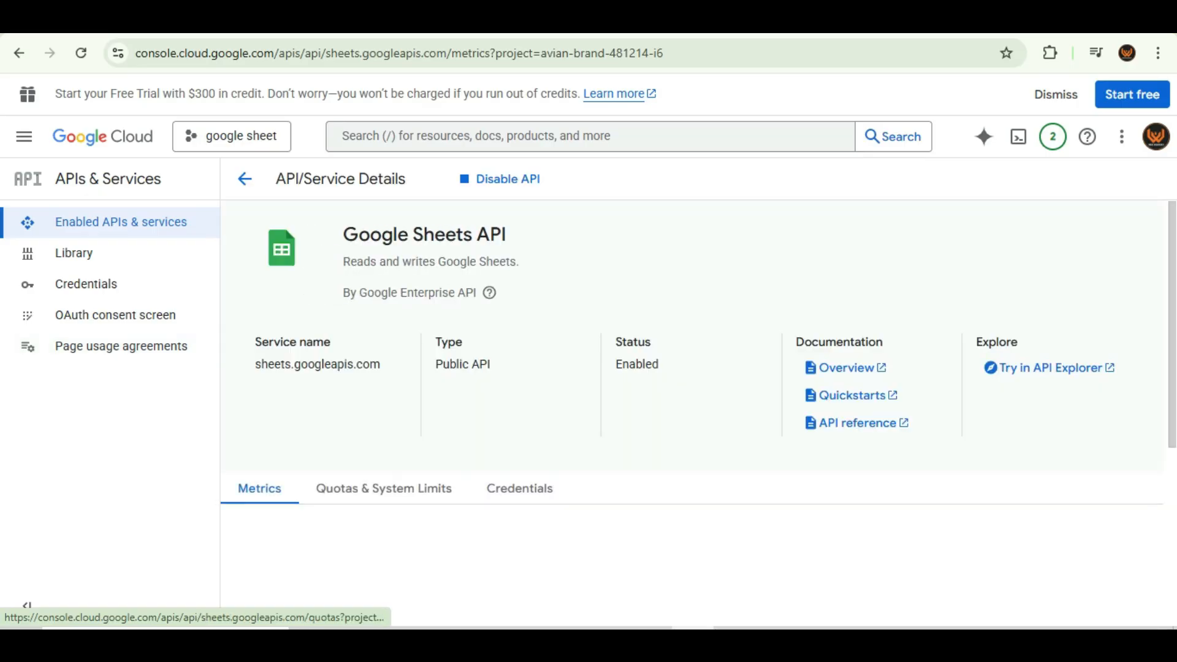
Go to the project's credentials and start creating a new API key.
{"action": "mouse_move", "coordinate": [489, 293]}
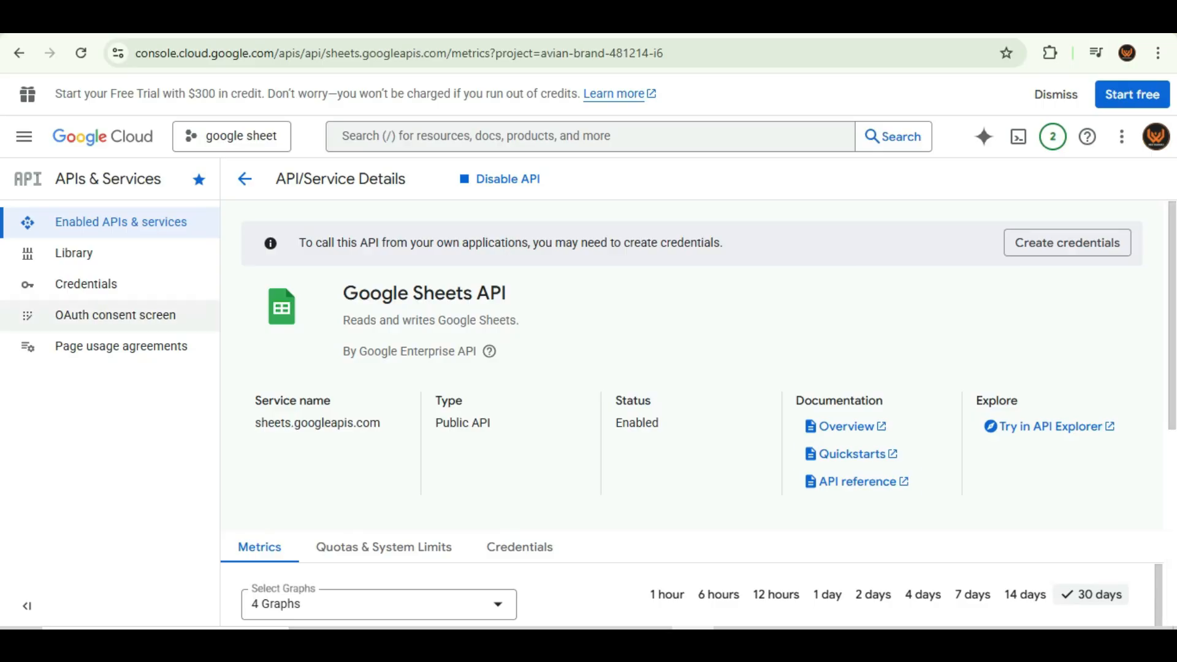
{"action": "left_click", "coordinate": [86, 284]}
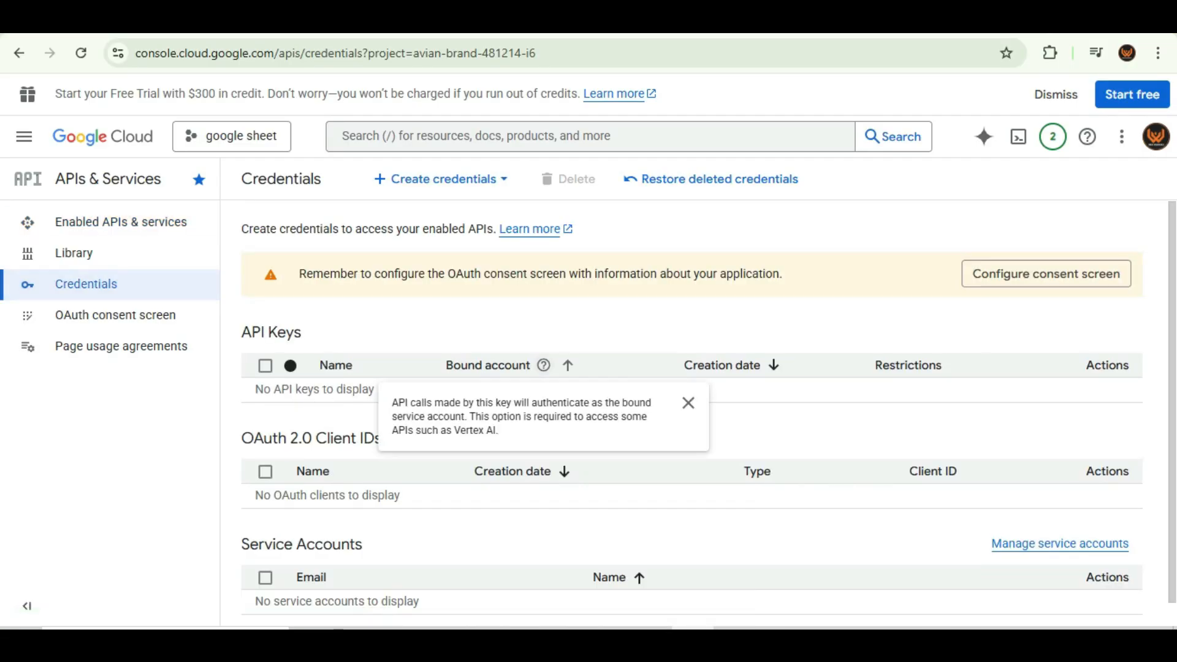
{"action": "scroll", "coordinate": [708, 414], "scroll_direction": "down", "scroll_amount": 1}
{"action": "scroll", "coordinate": [709, 414], "scroll_direction": "up", "scroll_amount": 1}
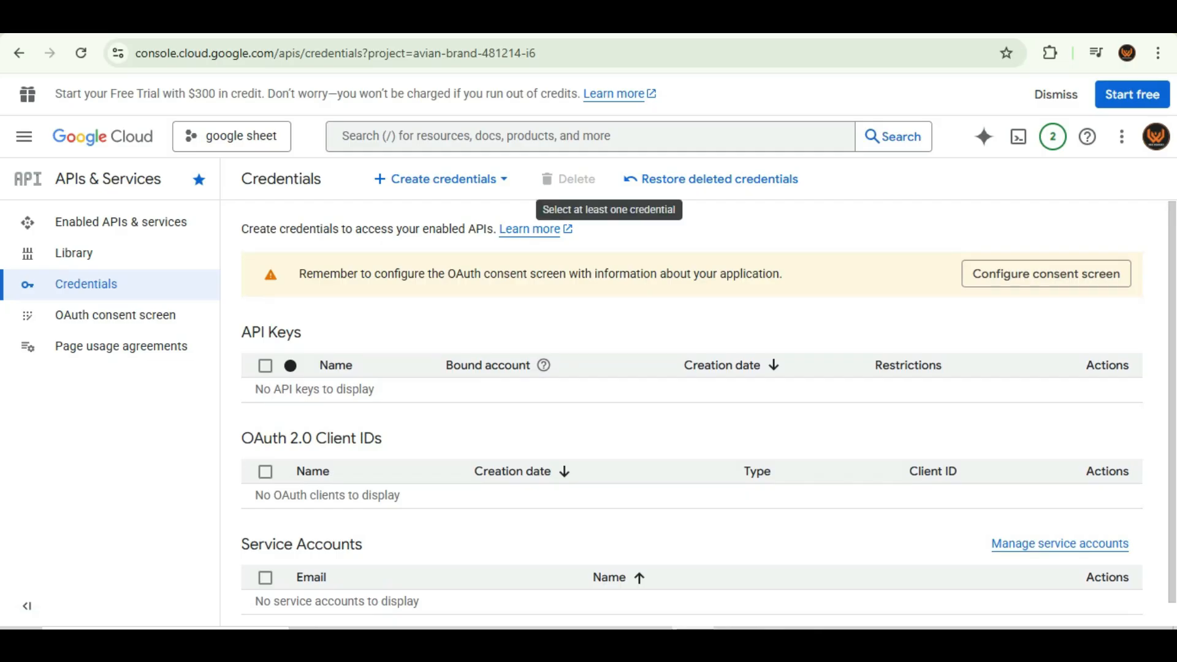
{"action": "left_click", "coordinate": [442, 179]}
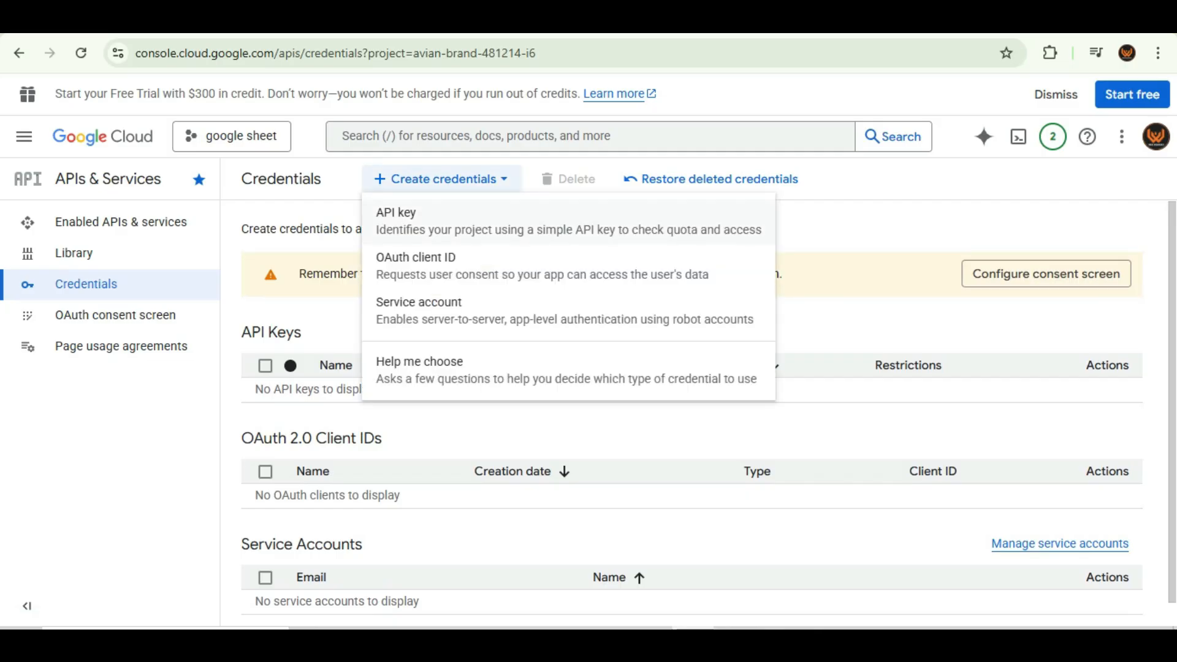
{"action": "left_click", "coordinate": [395, 221]}
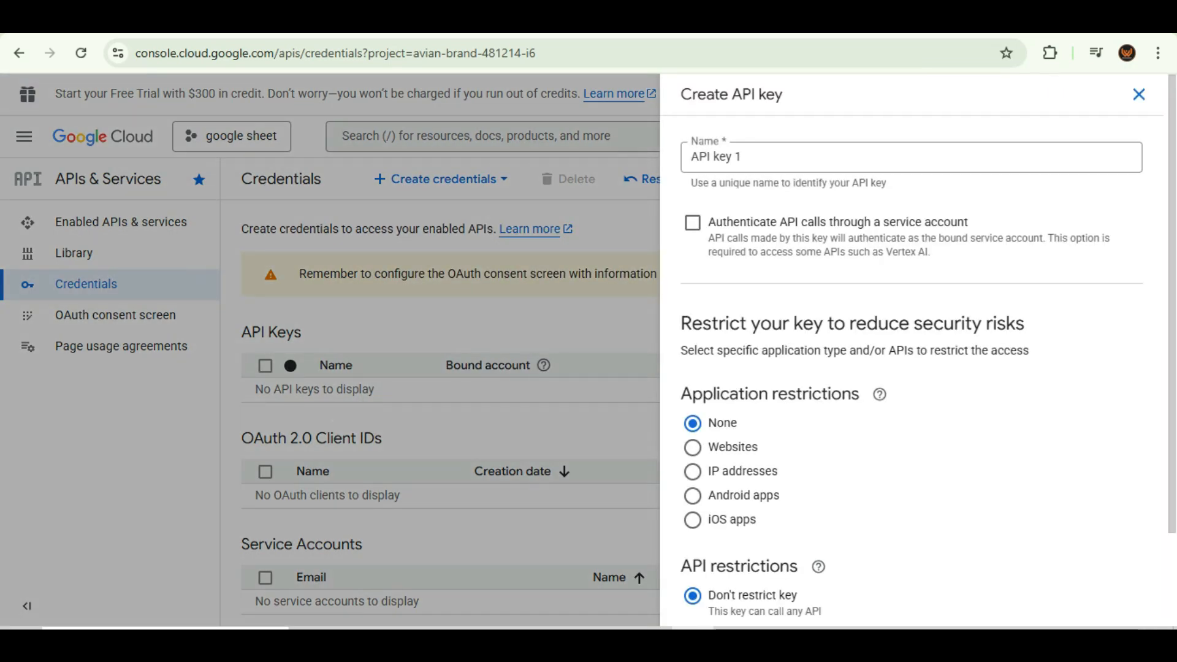
Restrict the new API key to the Google Sheets API only.
{"action": "scroll", "coordinate": [919, 353], "scroll_direction": "down", "scroll_amount": 2}
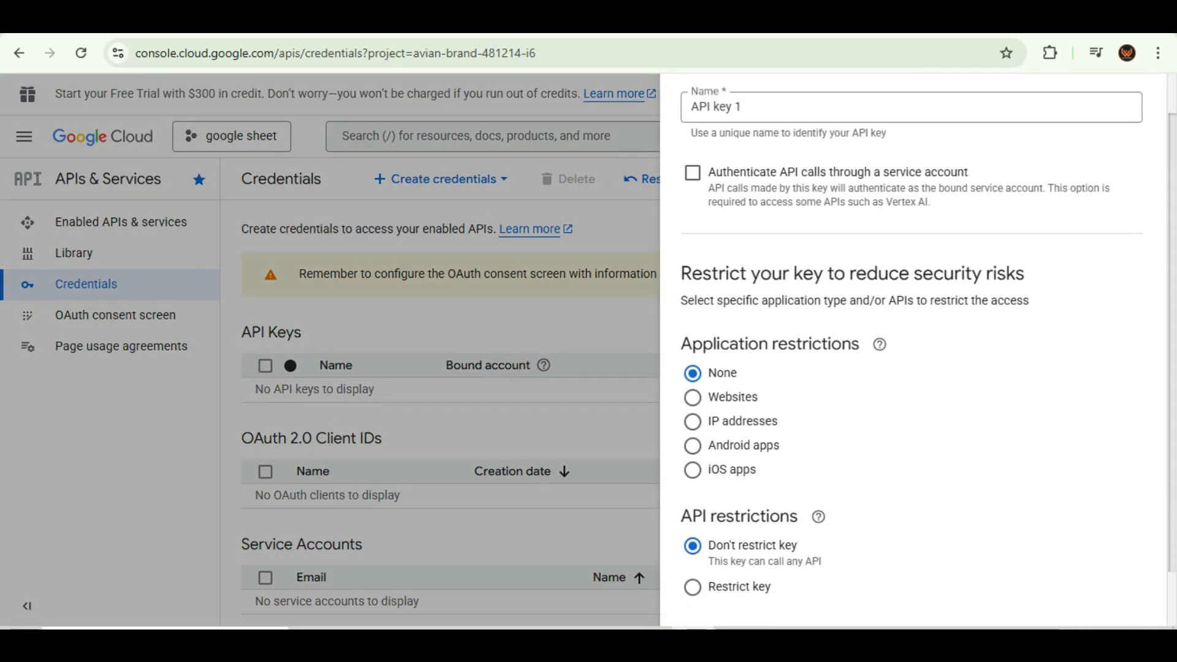
{"action": "left_click", "coordinate": [693, 528]}
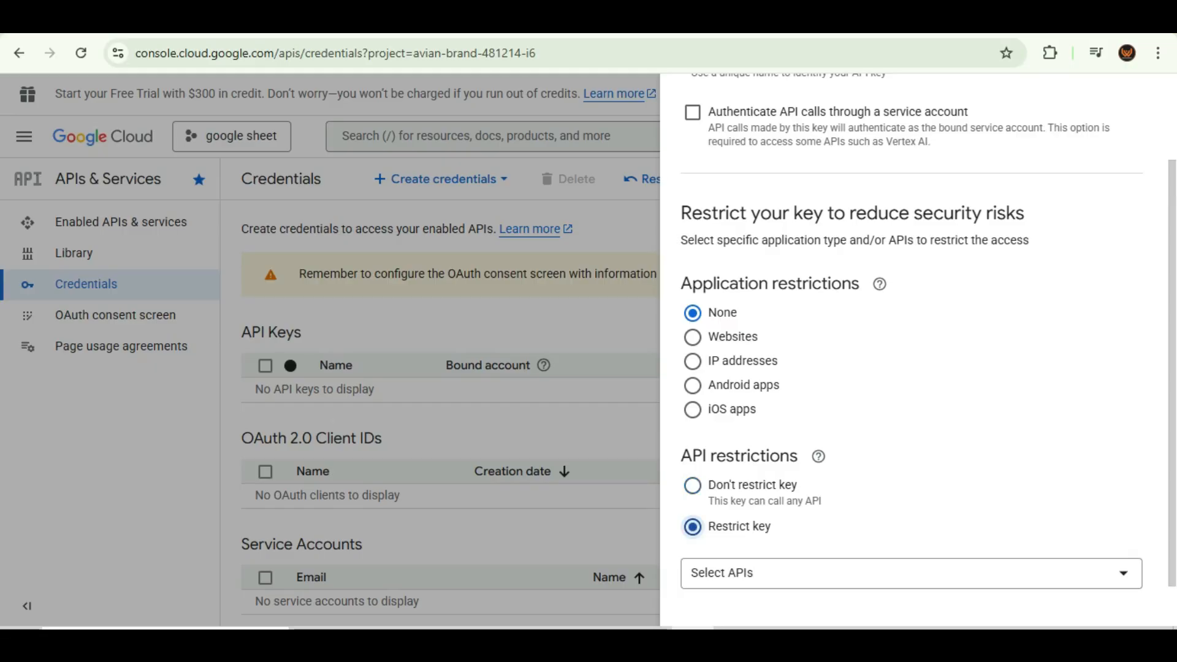
{"action": "scroll", "coordinate": [912, 429], "scroll_direction": "down", "scroll_amount": 1}
{"action": "left_click", "coordinate": [911, 524]}
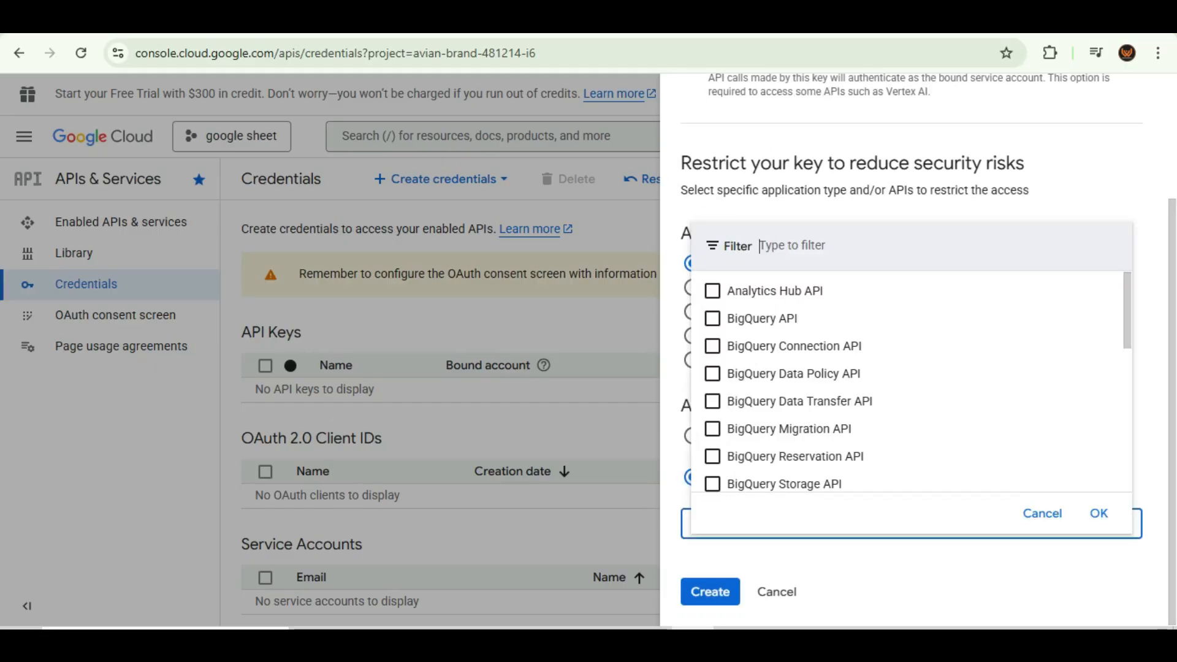
{"action": "scroll", "coordinate": [912, 380], "scroll_direction": "down", "scroll_amount": 3}
{"action": "scroll", "coordinate": [912, 380], "scroll_direction": "down", "scroll_amount": 3}
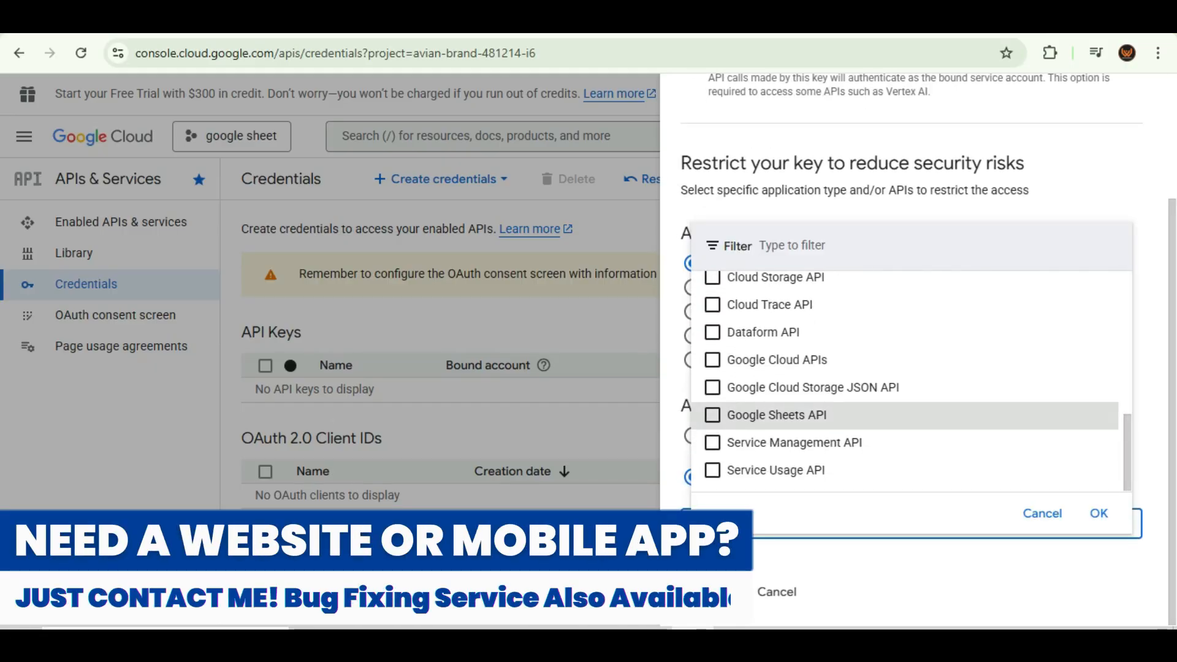
{"action": "left_click", "coordinate": [712, 415]}
{"action": "left_click", "coordinate": [1098, 513]}
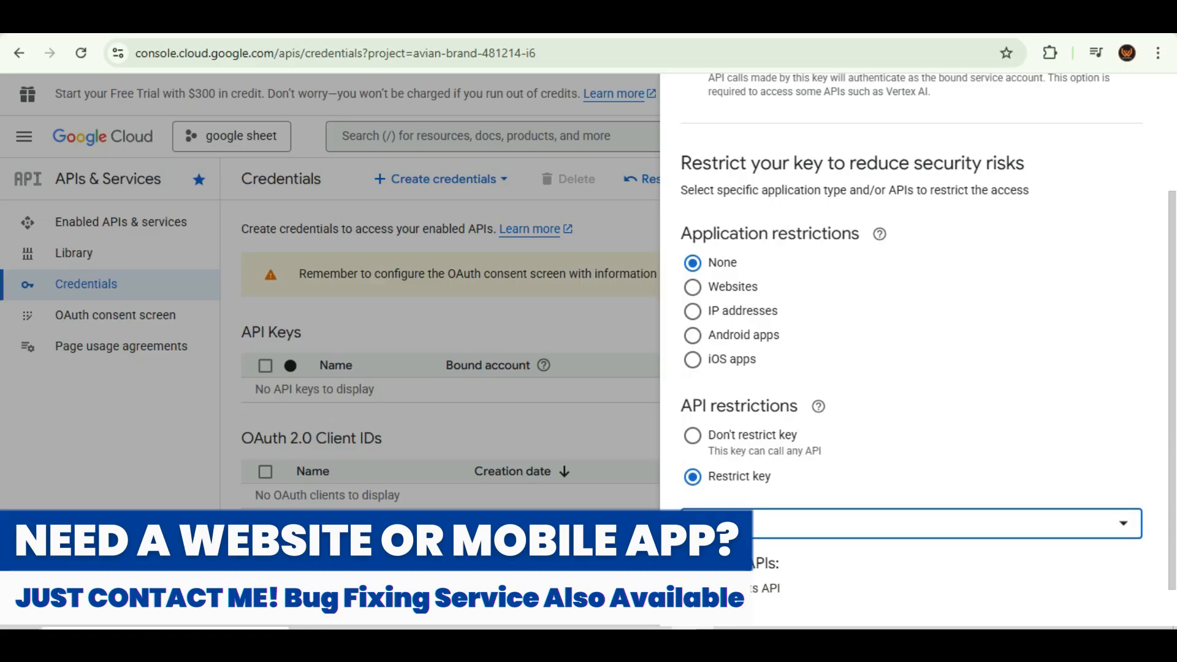
{"action": "scroll", "coordinate": [912, 380], "scroll_direction": "down", "scroll_amount": 1}
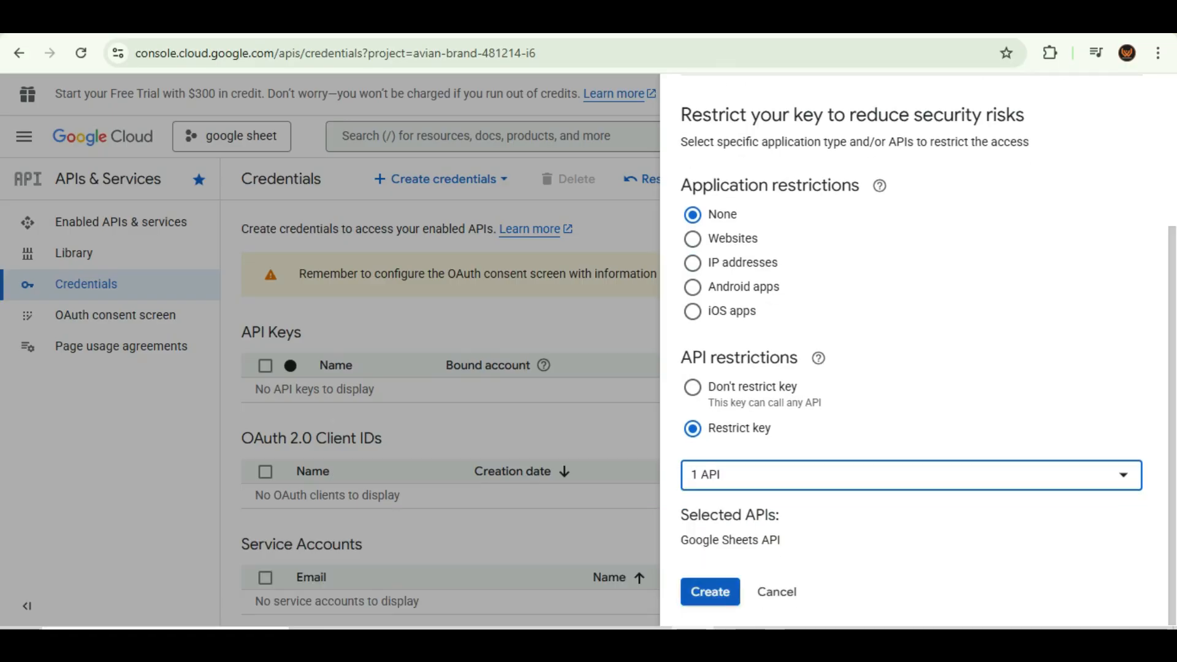
Create the API key with the Google Sheets API restriction and return to the project's credentials list.
{"action": "left_click", "coordinate": [710, 591]}
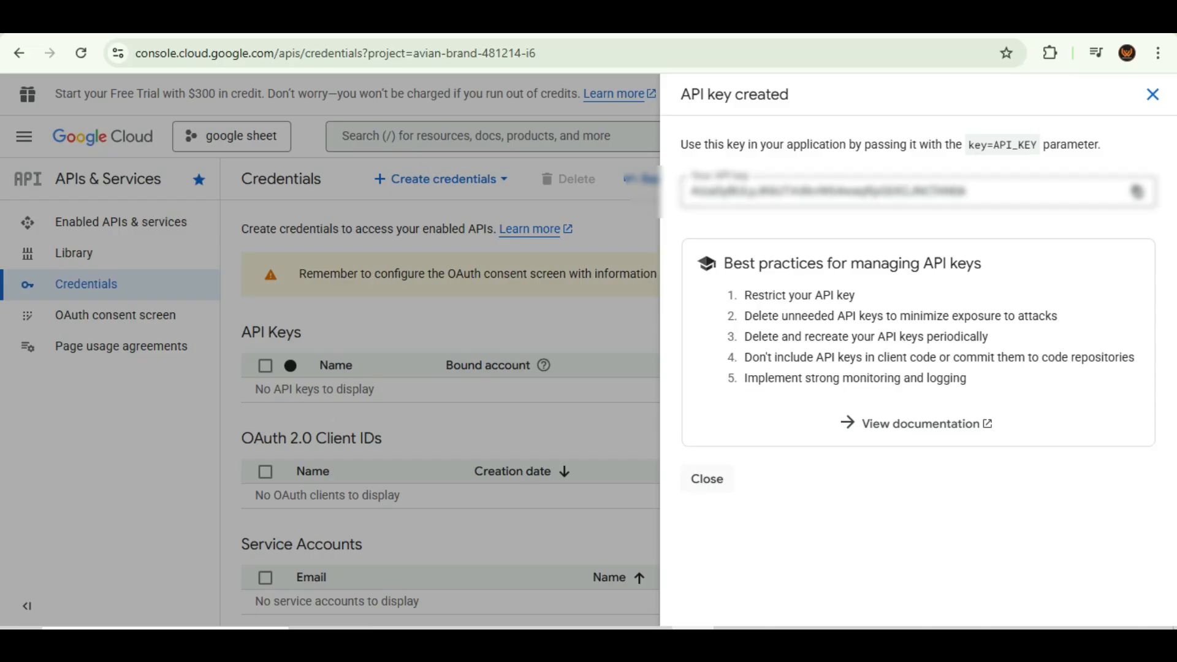
{"action": "left_click", "coordinate": [707, 479]}
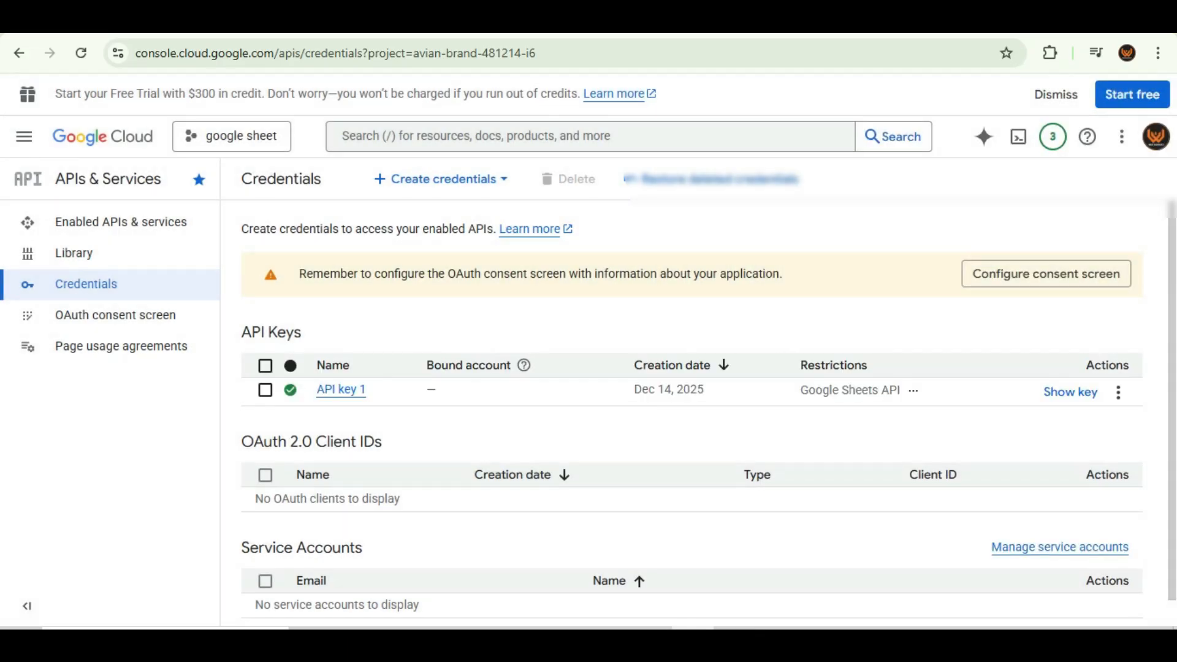
{"action": "scroll", "coordinate": [709, 414], "scroll_direction": "down", "scroll_amount": 1}
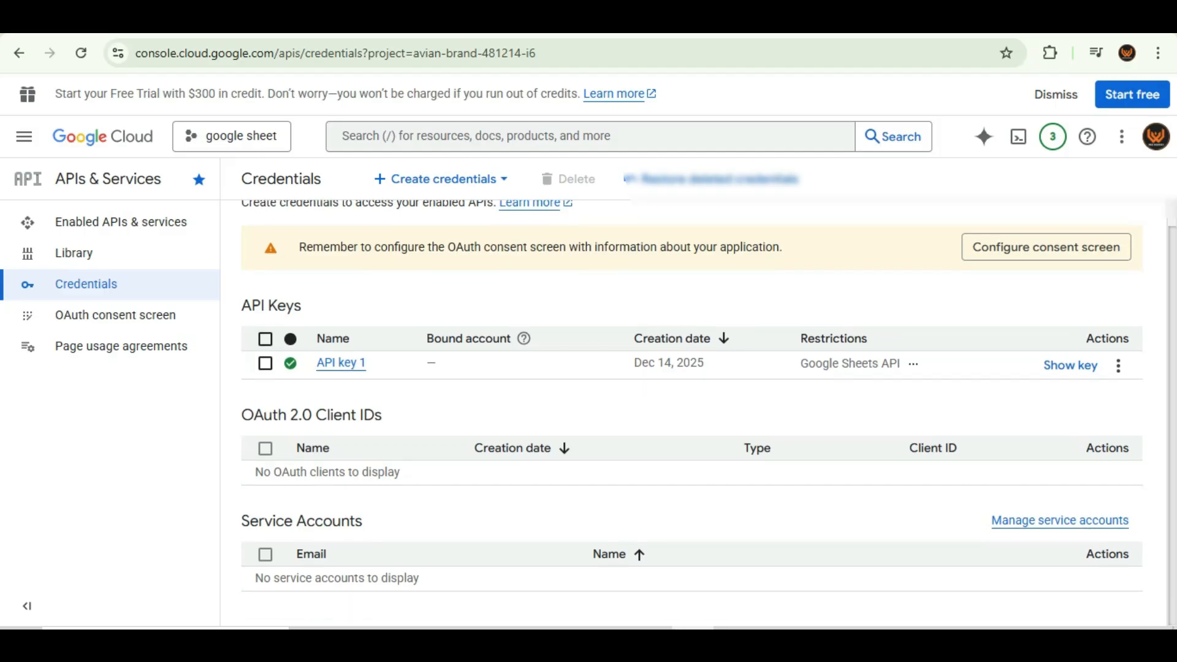
{"action": "scroll", "coordinate": [709, 415], "scroll_direction": "up", "scroll_amount": 1}
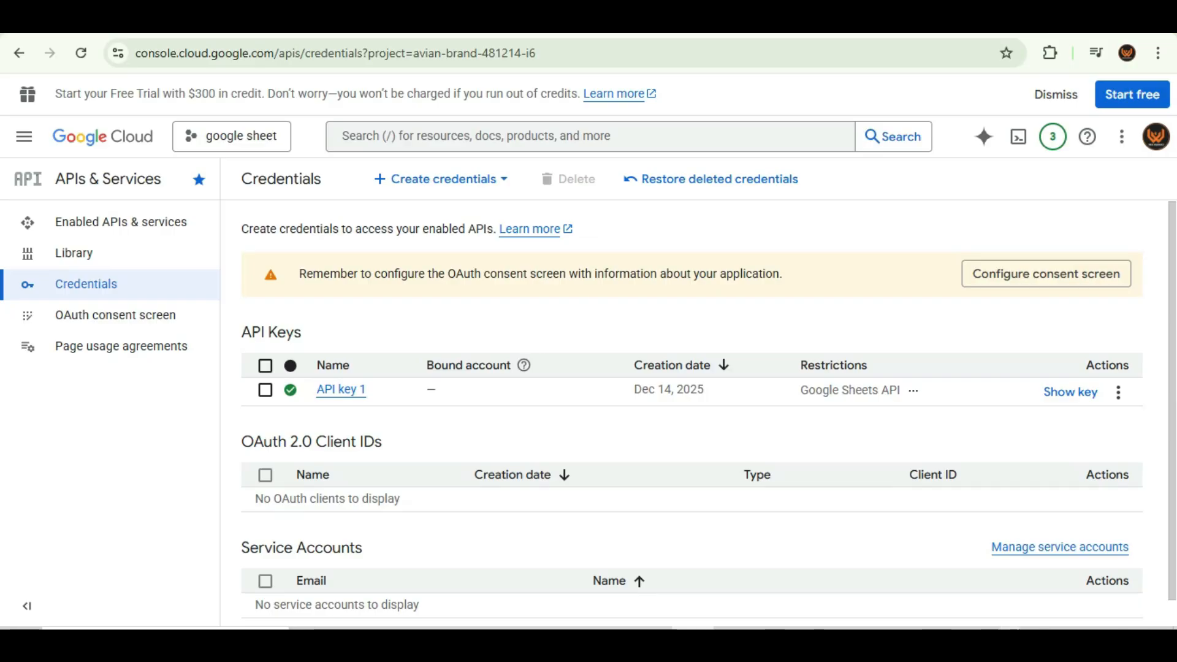
{"action": "left_click", "coordinate": [988, 640]}
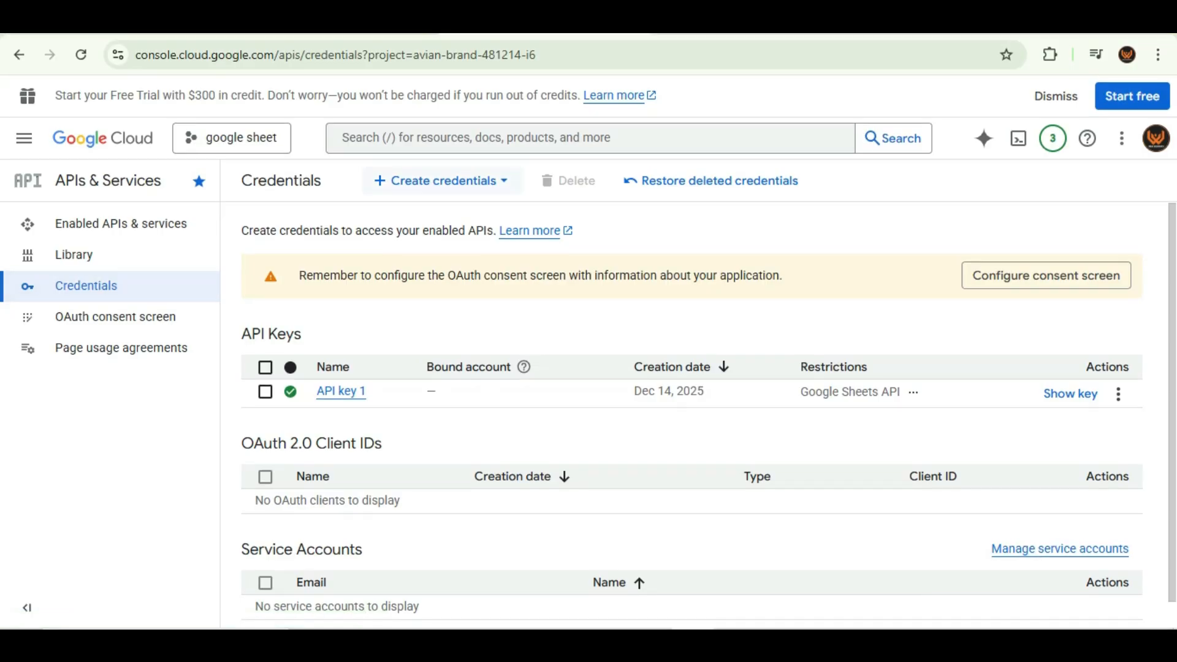
Start creating a service account from the credentials page and name it "google sheet pricing".
{"action": "left_click", "coordinate": [440, 180]}
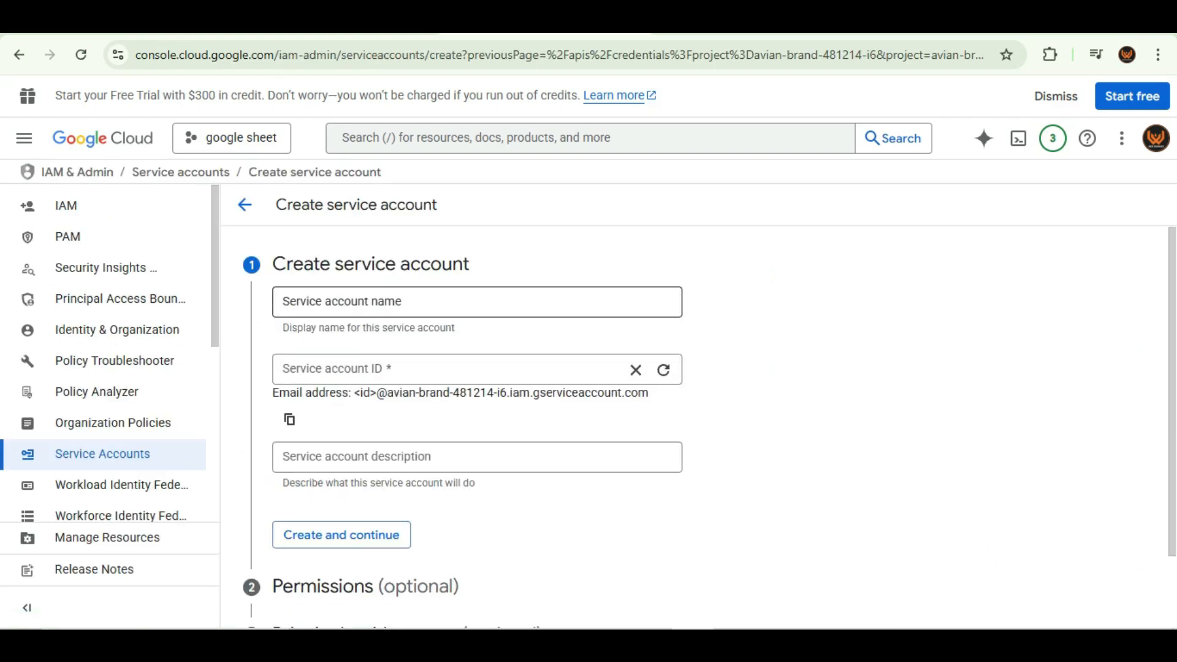
{"action": "left_click", "coordinate": [477, 302]}
{"action": "type", "text": "google sheet"}
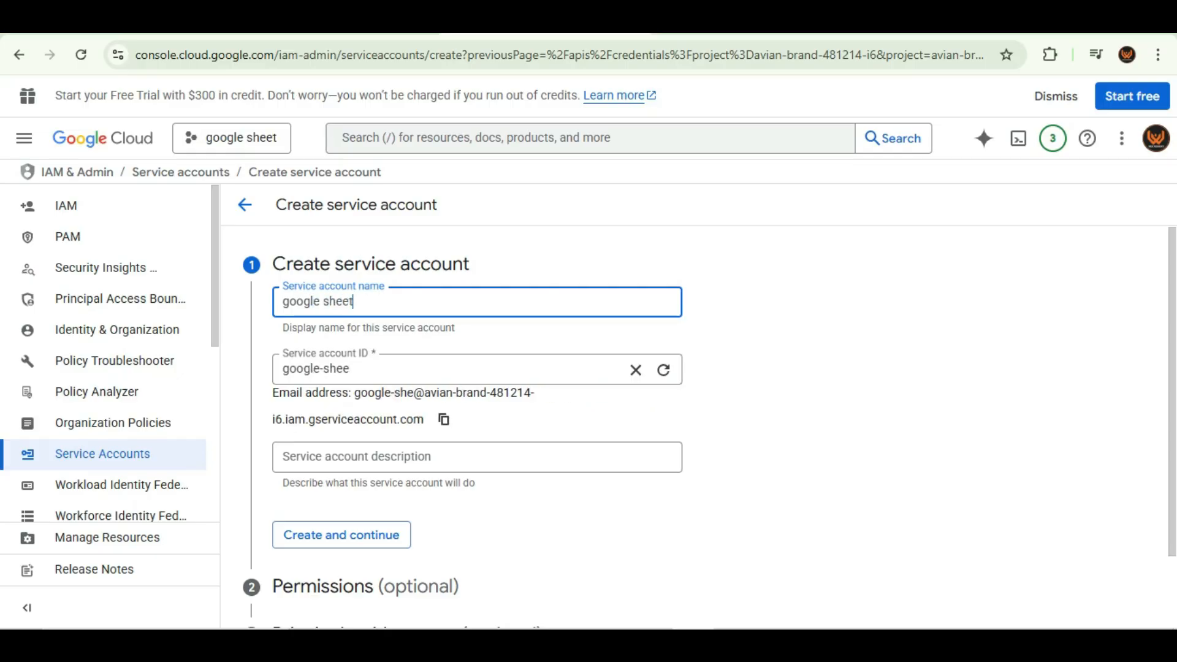
{"action": "type", "text": " edit"}
{"action": "key", "text": "BackSpace"}
{"action": "key", "text": "BackSpace"}
{"action": "key", "text": "BackSpace"}
{"action": "key", "text": "BackSpace"}
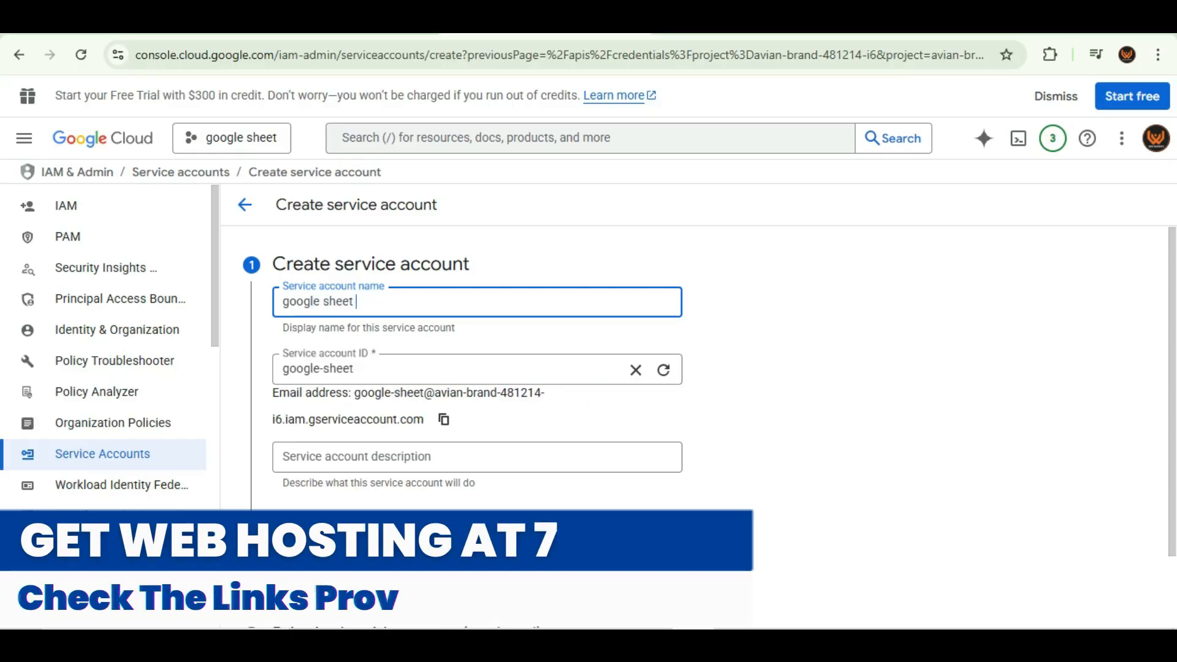
{"action": "type", "text": "pricing"}
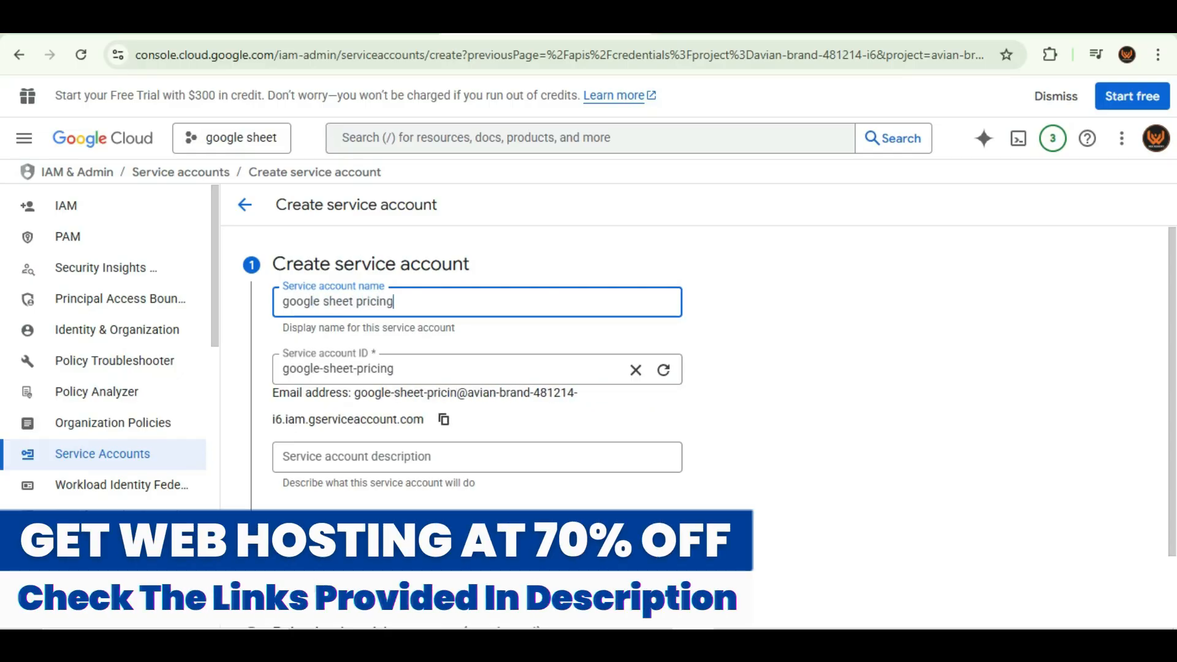
Create the service account and finish its setup without assigning any optional permissions or principals with access.
{"action": "scroll", "coordinate": [699, 368], "scroll_direction": "down", "scroll_amount": 1}
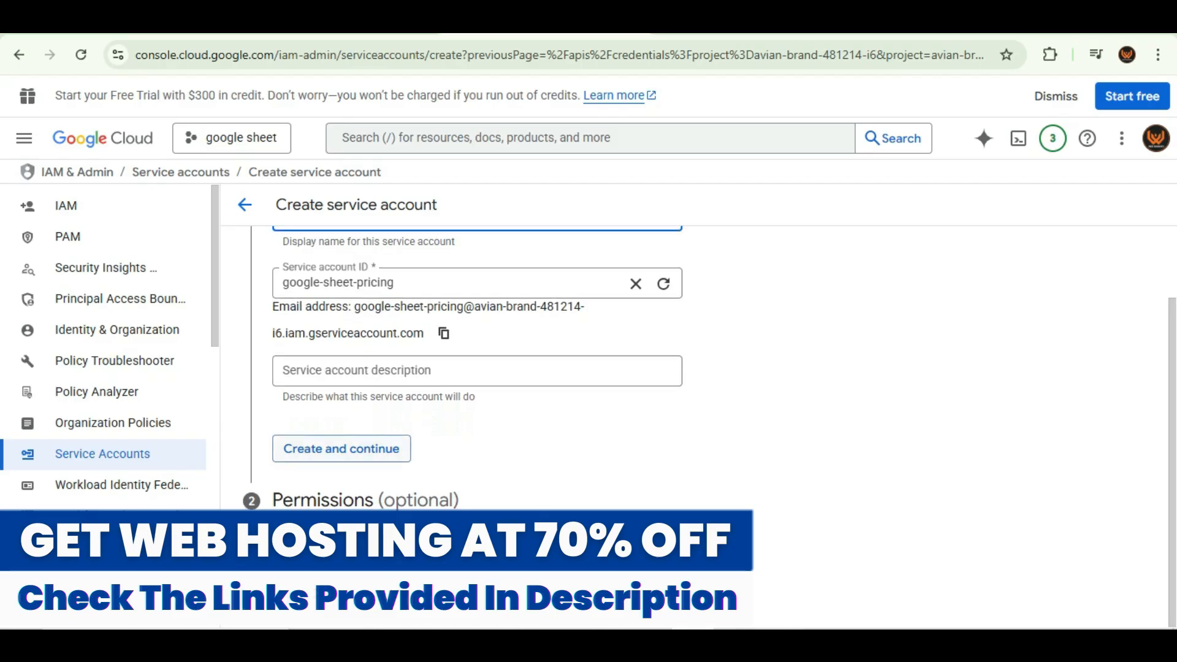
{"action": "left_click", "coordinate": [342, 449]}
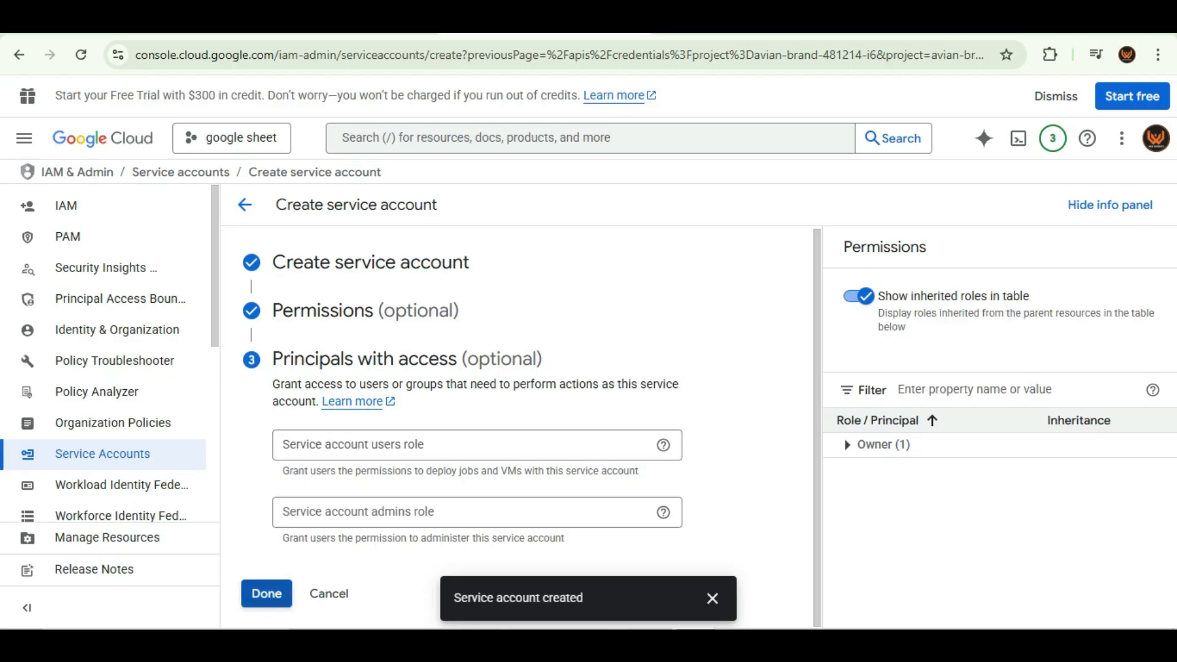
{"action": "left_click", "coordinate": [267, 594]}
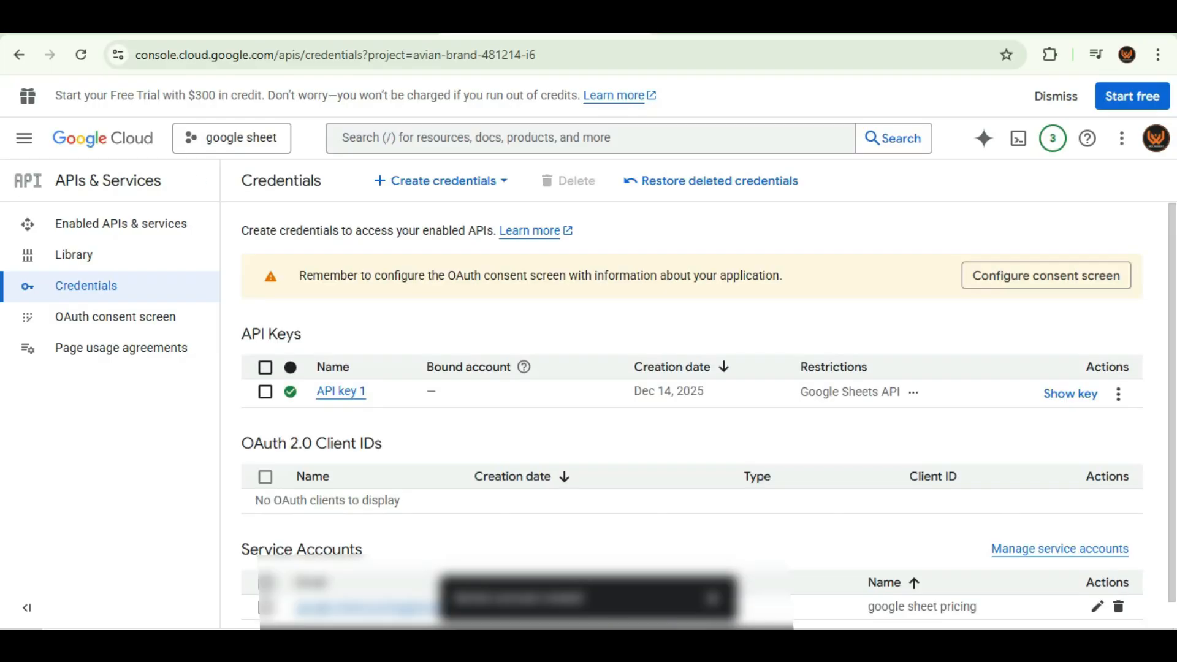
Go to service account management, dismiss the tutorial, and show the keys of the "google sheet pricing" account.
{"action": "left_click", "coordinate": [1060, 549]}
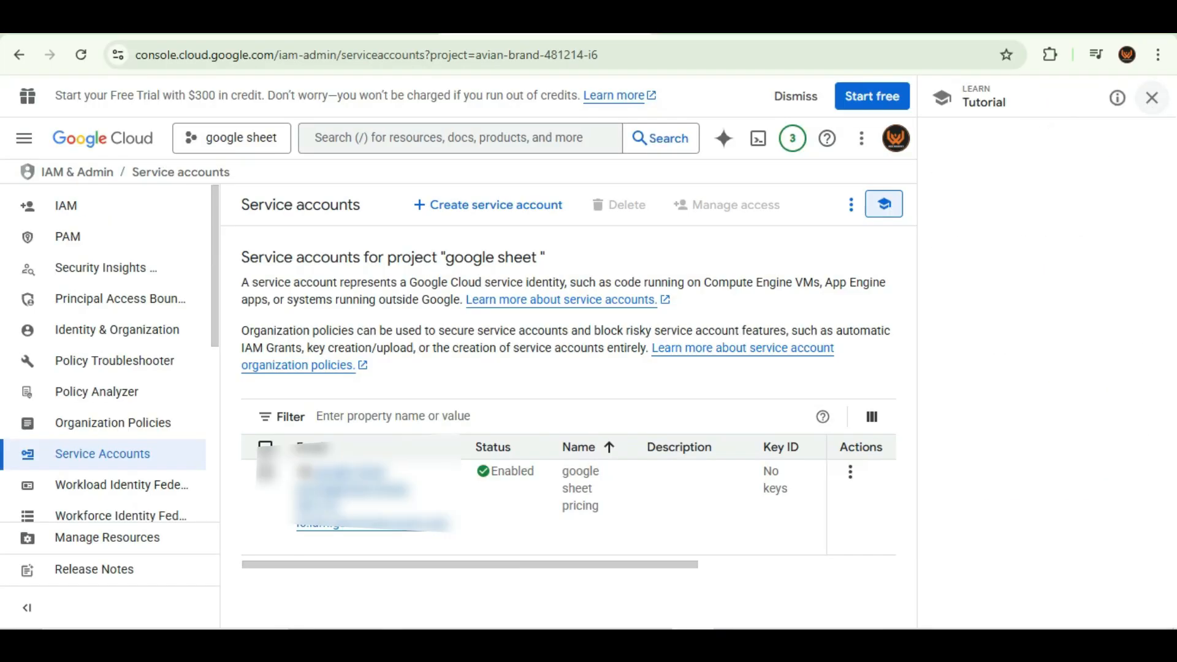
{"action": "left_click", "coordinate": [1151, 97]}
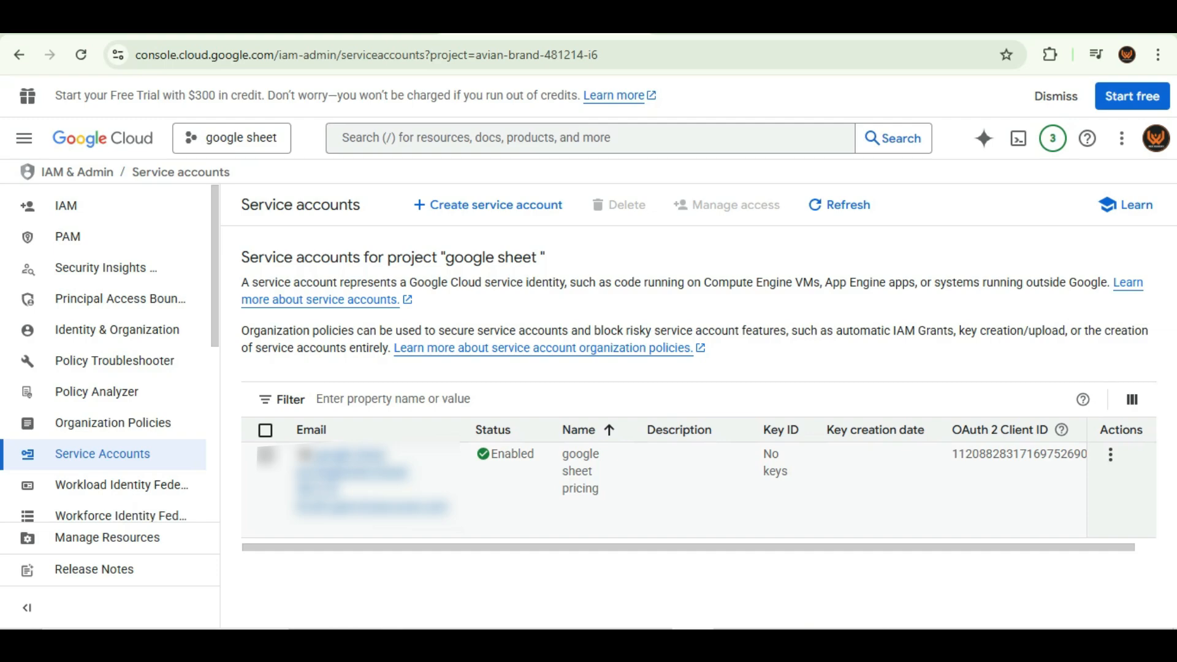
{"action": "left_click", "coordinate": [307, 512]}
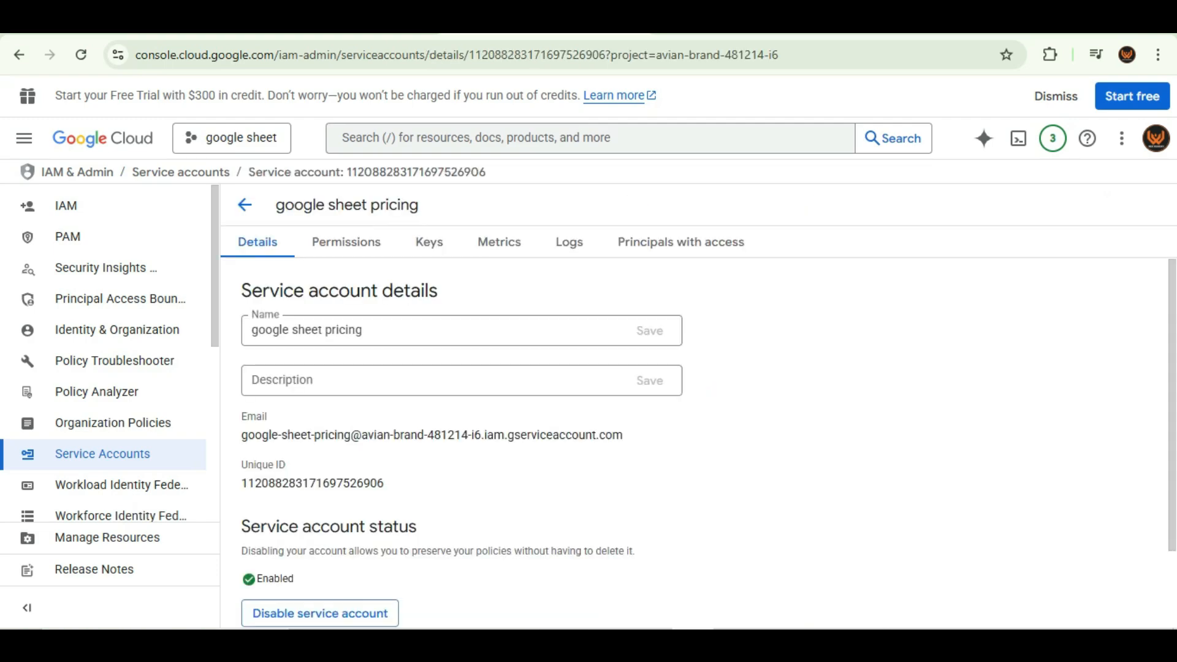
{"action": "scroll", "coordinate": [705, 442], "scroll_direction": "down", "scroll_amount": 1}
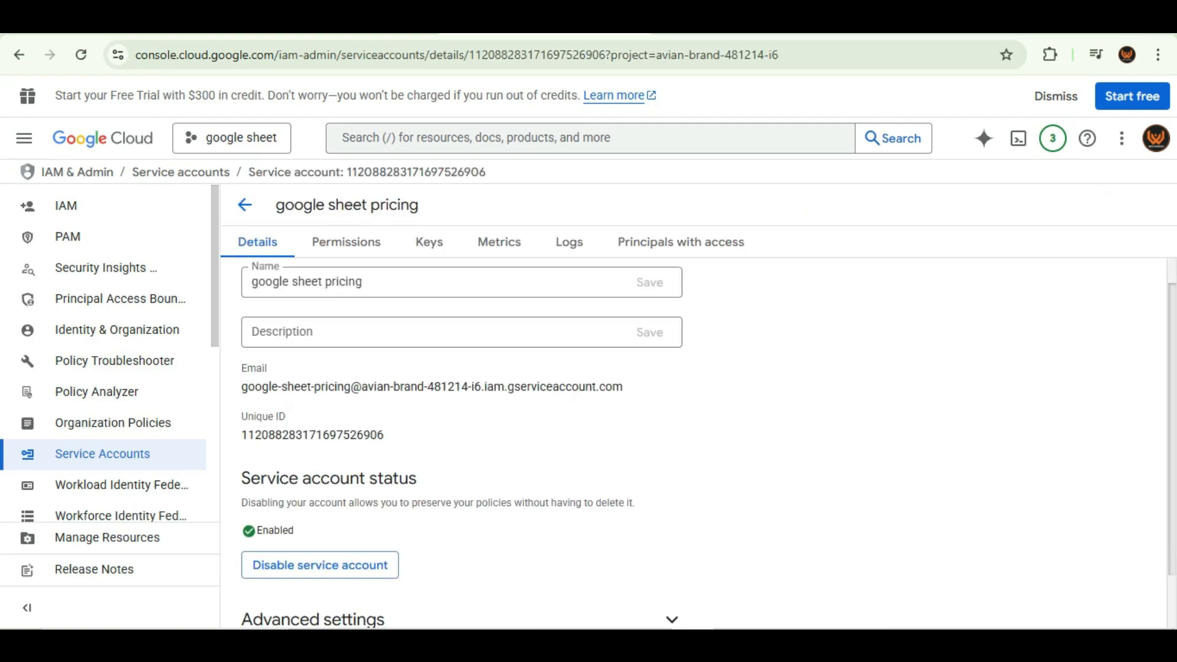
{"action": "scroll", "coordinate": [705, 442], "scroll_direction": "up", "scroll_amount": 1}
{"action": "left_click", "coordinate": [429, 242]}
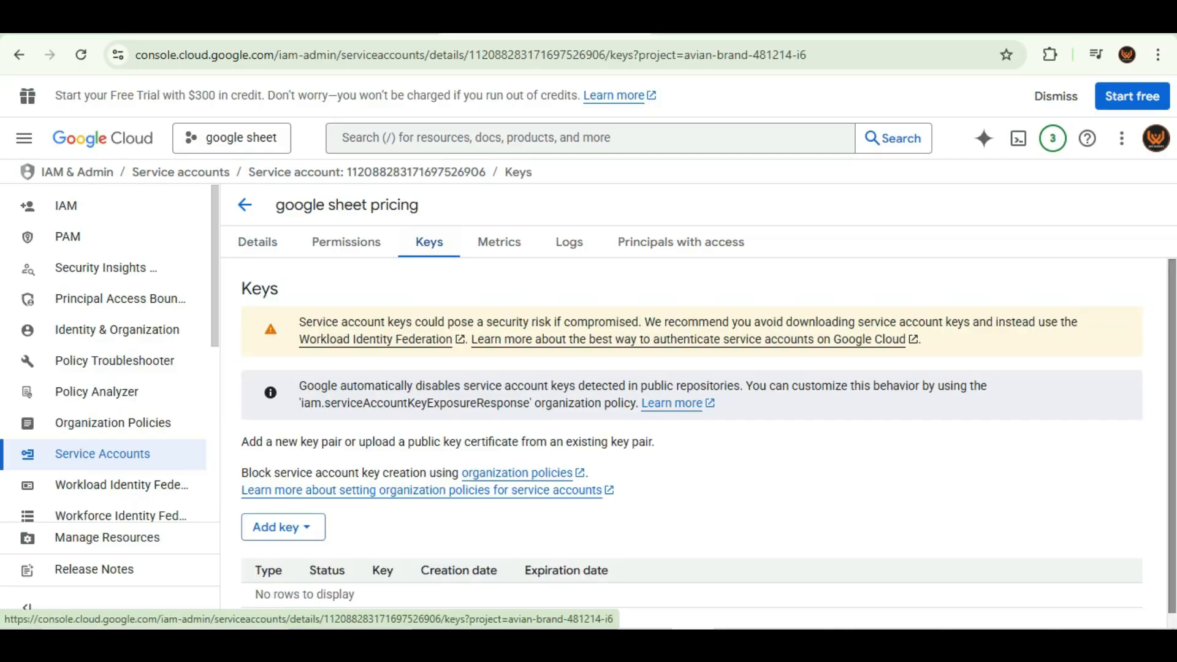
Create a new JSON private key for the service account, download its file, and dismiss the saved-key notice.
{"action": "scroll", "coordinate": [705, 442], "scroll_direction": "down", "scroll_amount": 1}
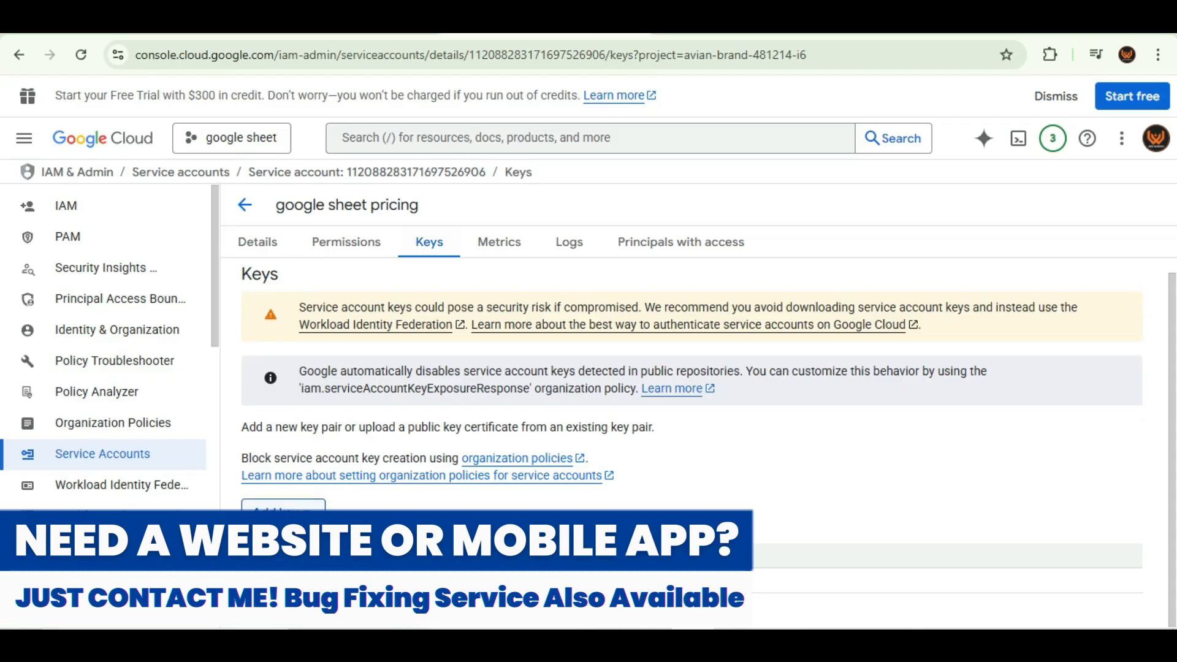
{"action": "left_click", "coordinate": [283, 512]}
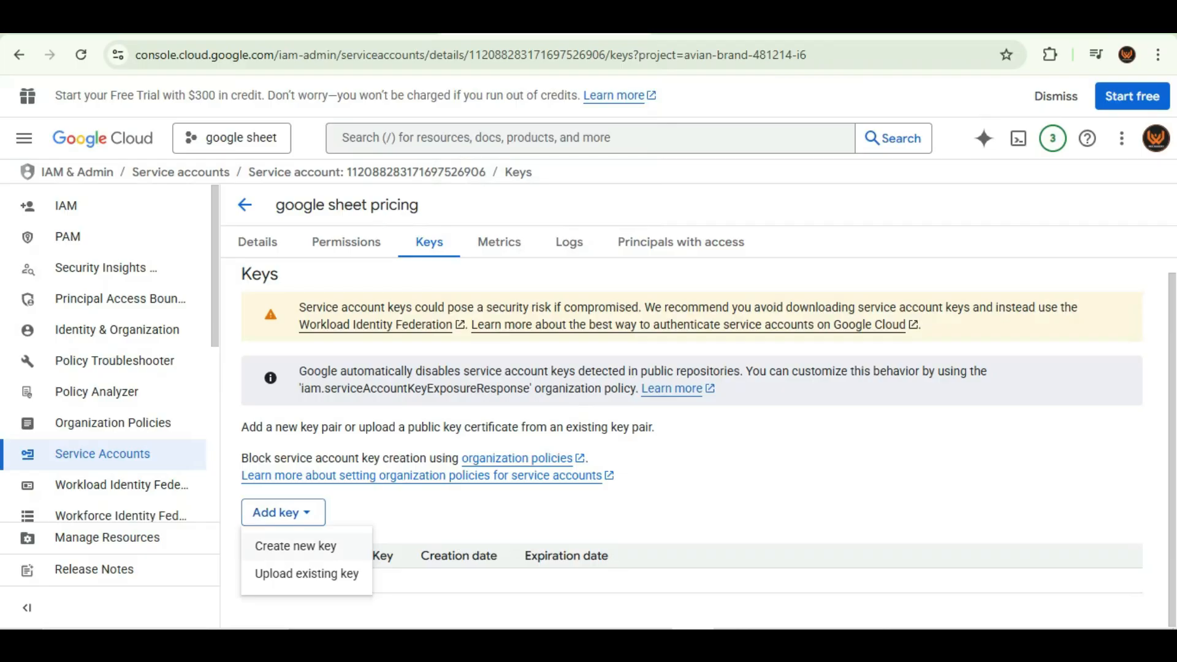
{"action": "left_click", "coordinate": [295, 546]}
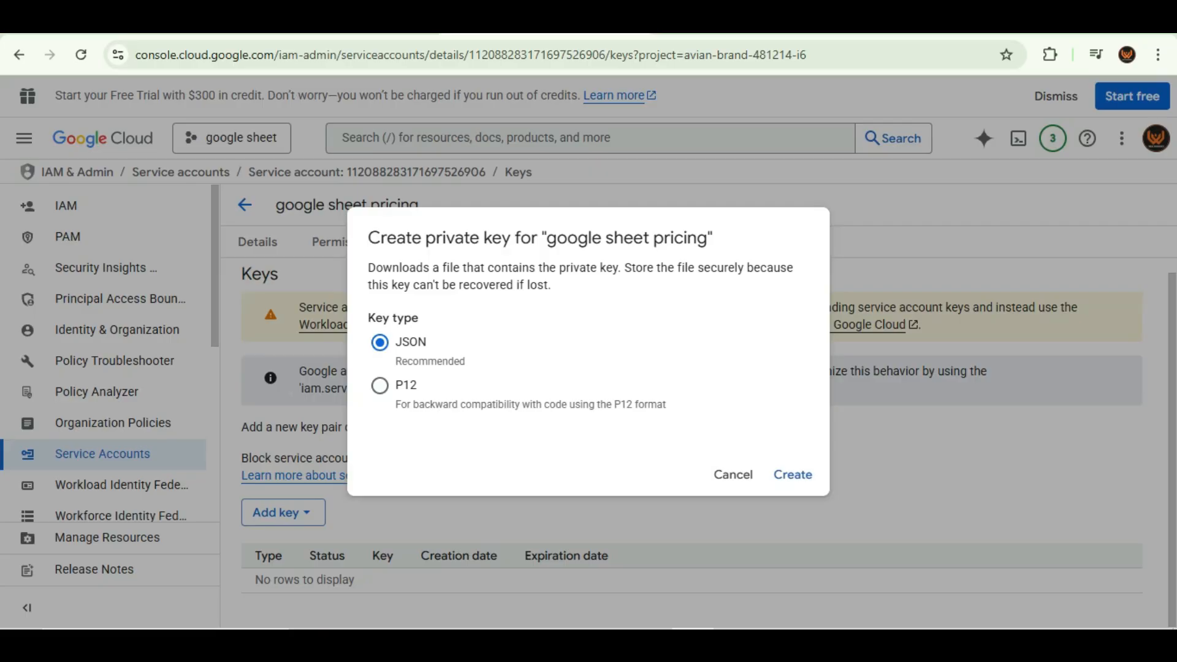
{"action": "left_click", "coordinate": [792, 474]}
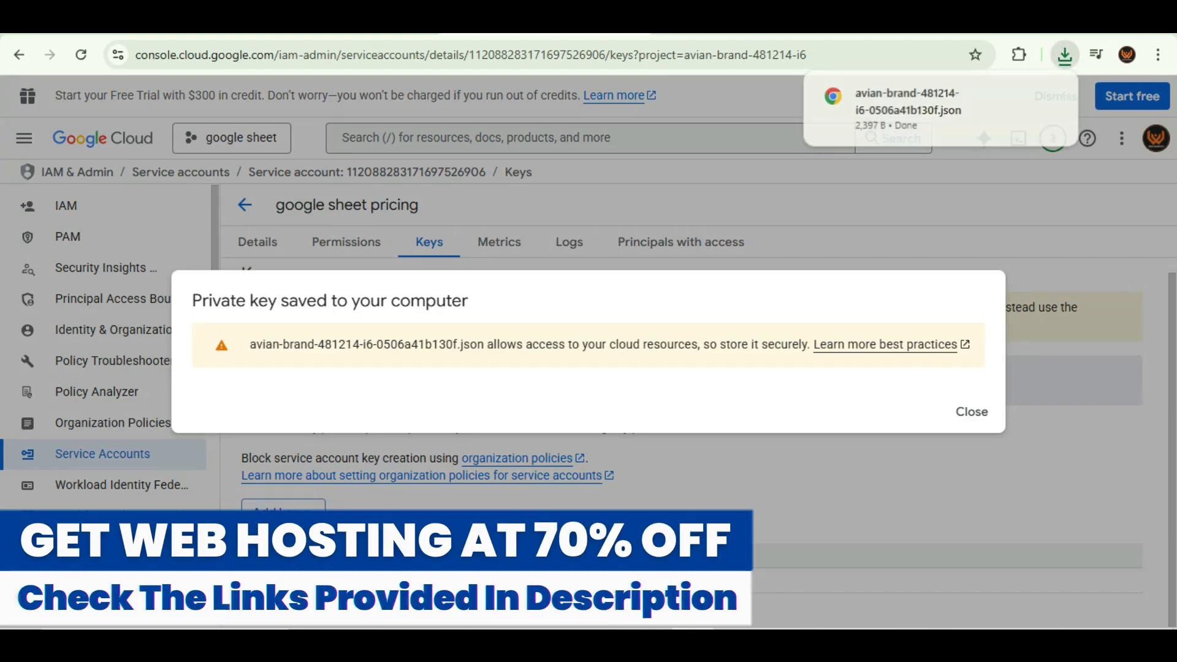
{"action": "left_click_drag", "start_coordinate": [545, 344], "coordinate": [747, 344]}
{"action": "left_click", "coordinate": [748, 345]}
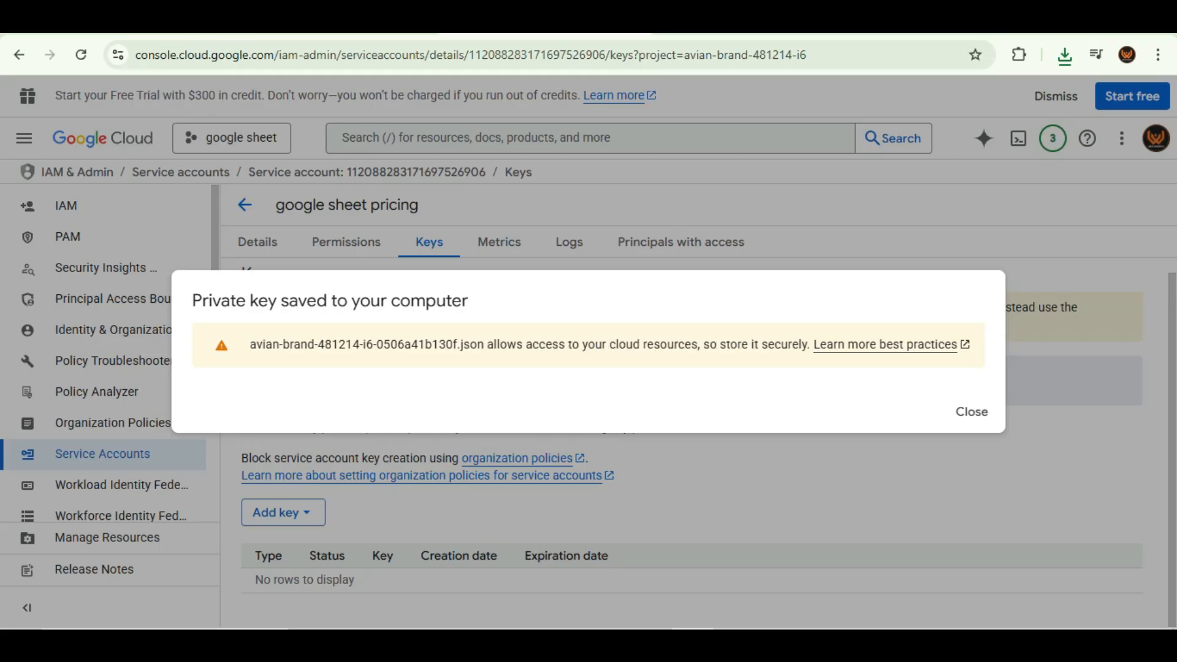
{"action": "left_click", "coordinate": [972, 412]}
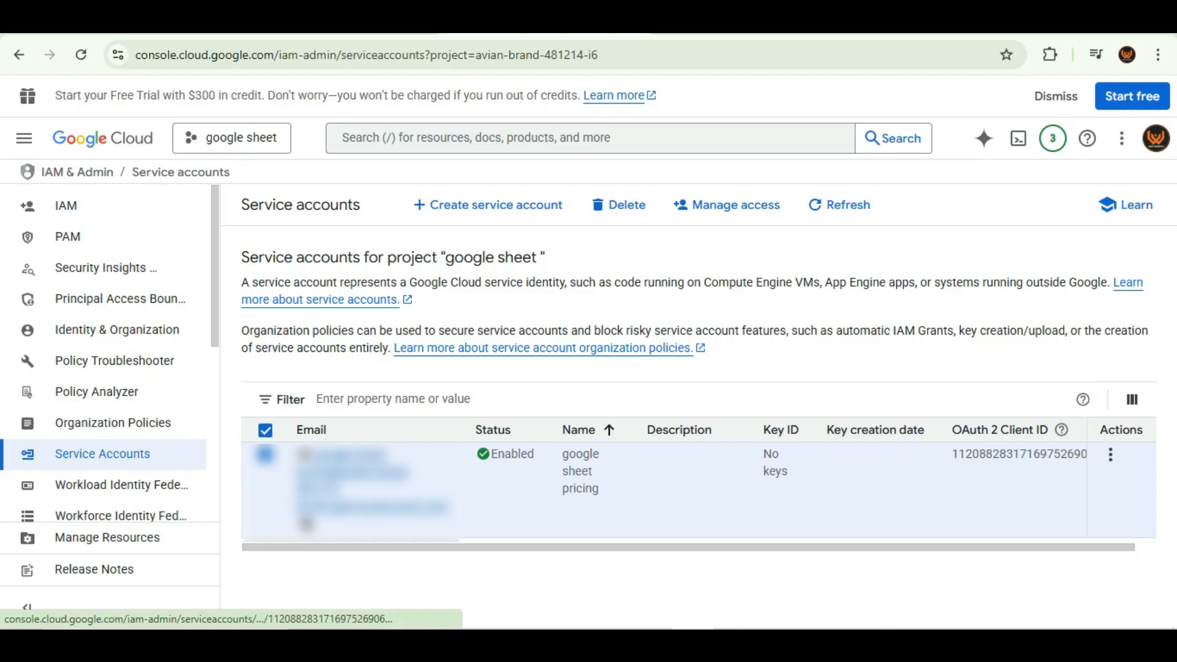
Open the details of the "google sheet pricing" service account from the service accounts list.
{"action": "left_click", "coordinate": [353, 473]}
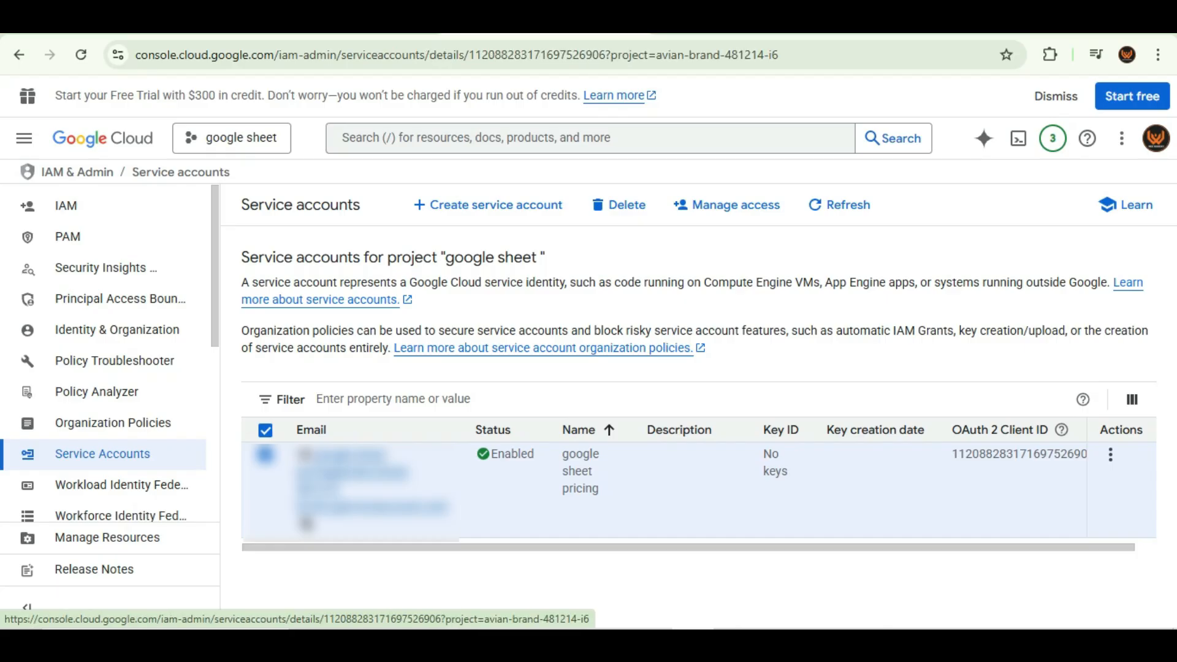